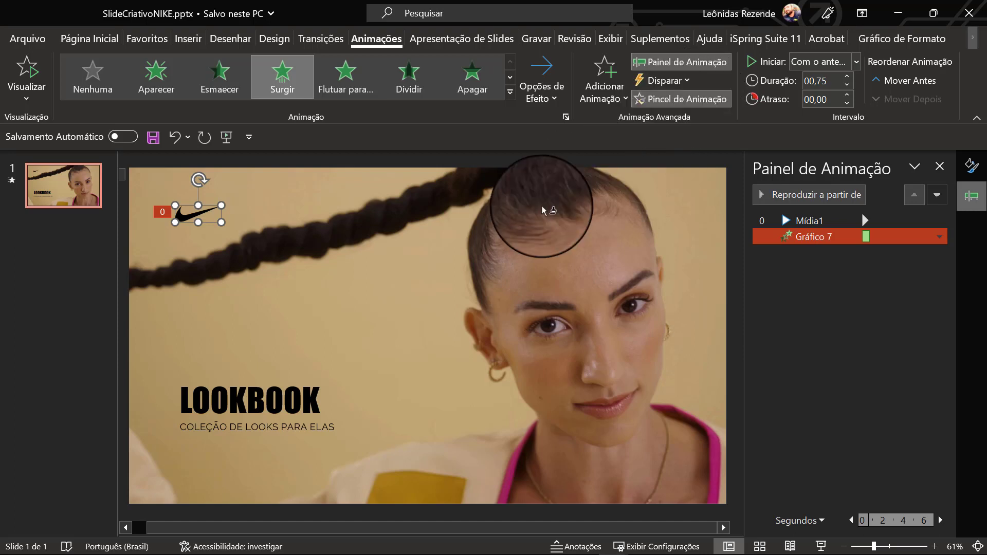
# - Copy the logo's Surgir animation to the LOOKBOOK title with 01,00 duration and 00,25 delay, and to the subtitle with 00,50 delay
pyautogui.click(278, 398)
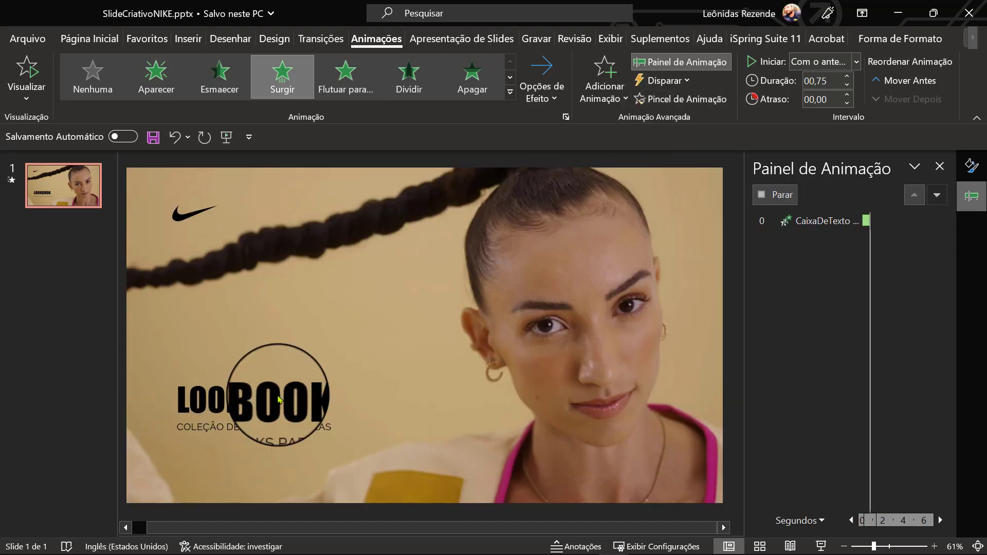
pyautogui.click(848, 77)
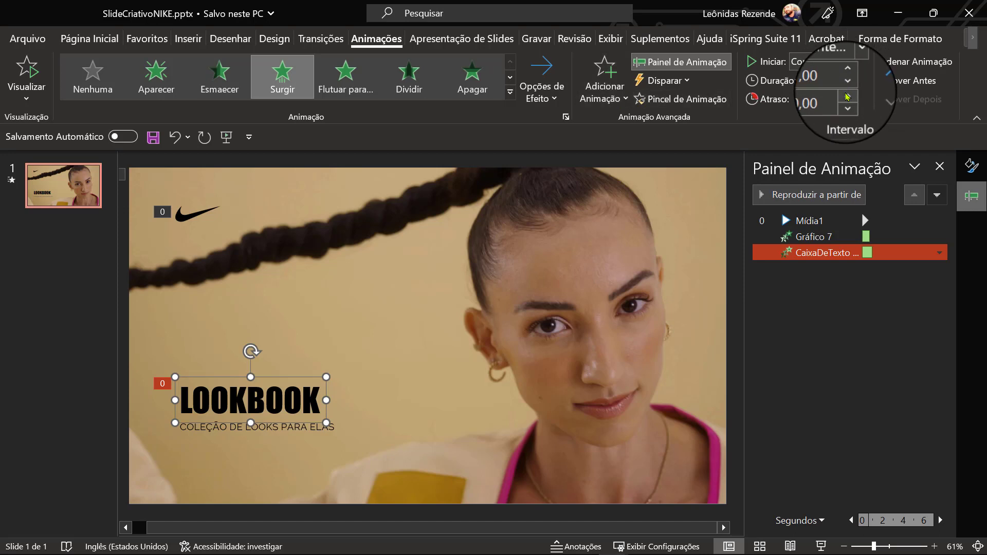
pyautogui.click(669, 99)
pyautogui.click(296, 429)
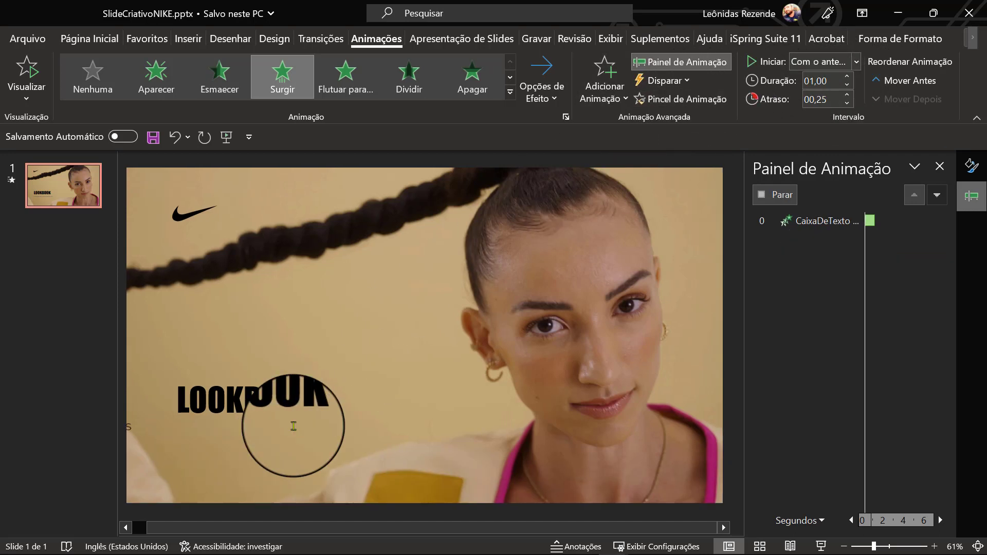
pyautogui.click(847, 87)
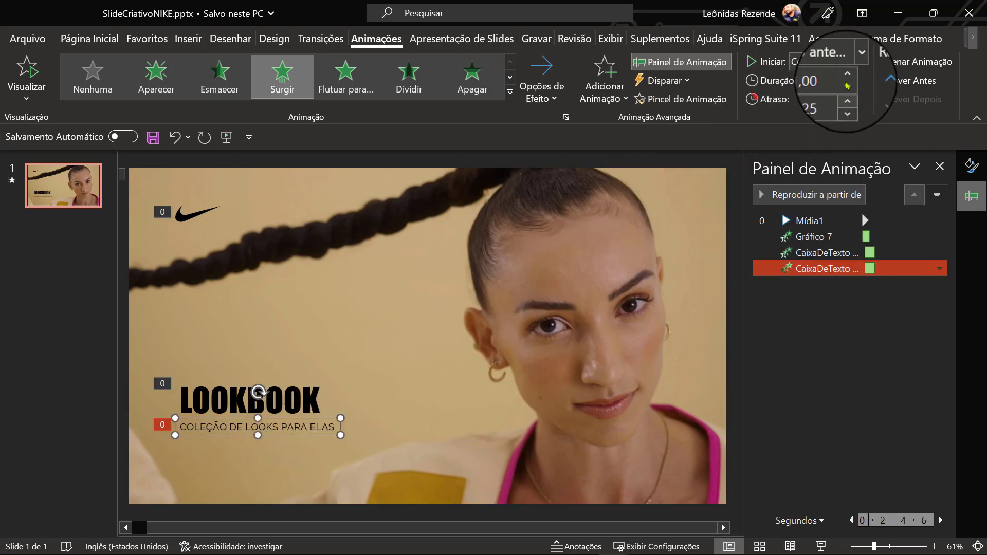
# - Preview the animations of slide 1 and play the slide show from the beginning
pyautogui.click(28, 69)
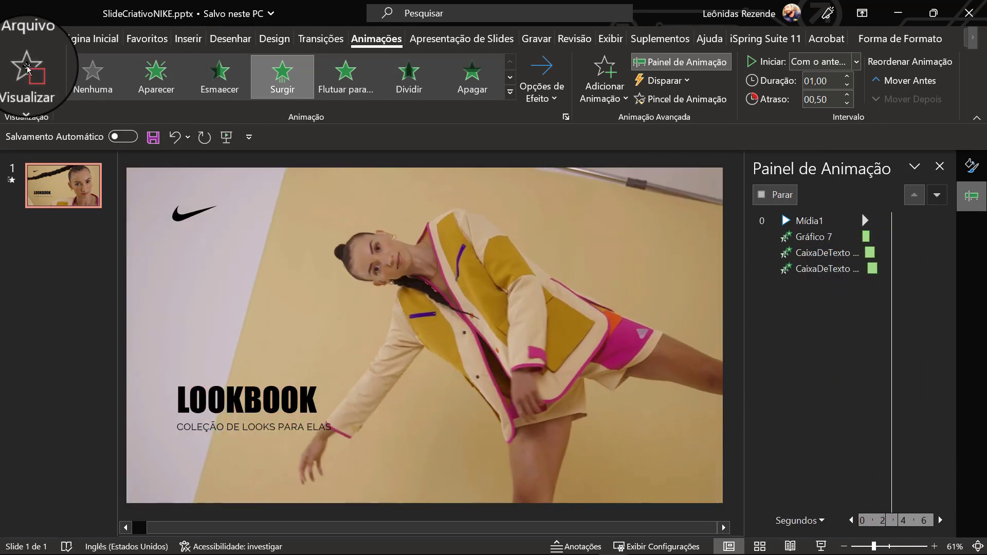
pyautogui.press('F5')
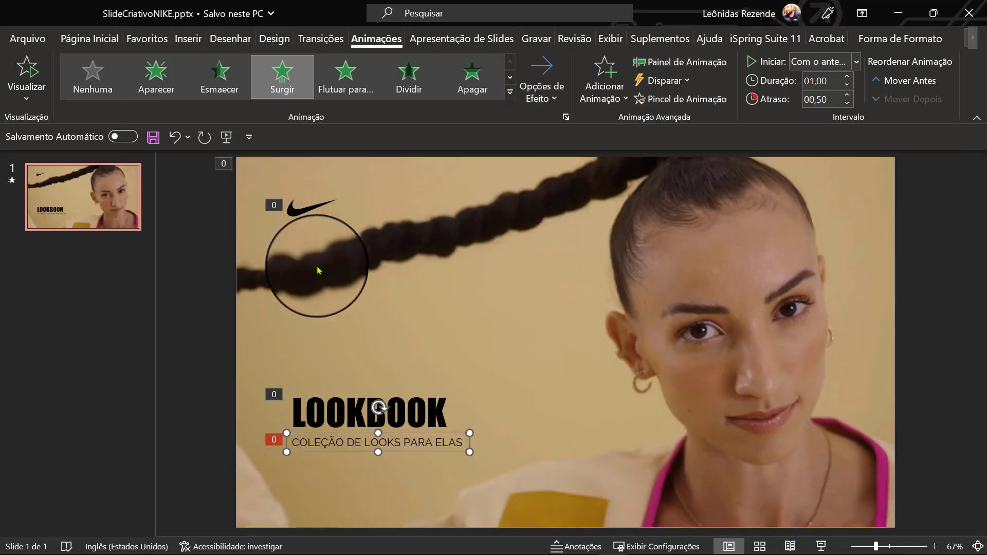
# - Add a new slide after slide 1 and delete its title and content placeholders
pyautogui.rightClick(190, 276)
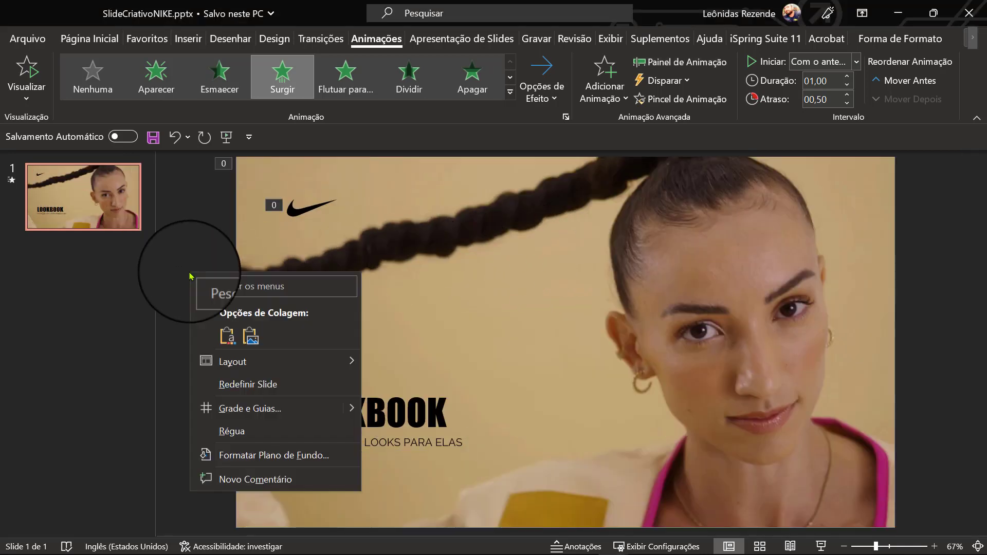
pyautogui.click(92, 403)
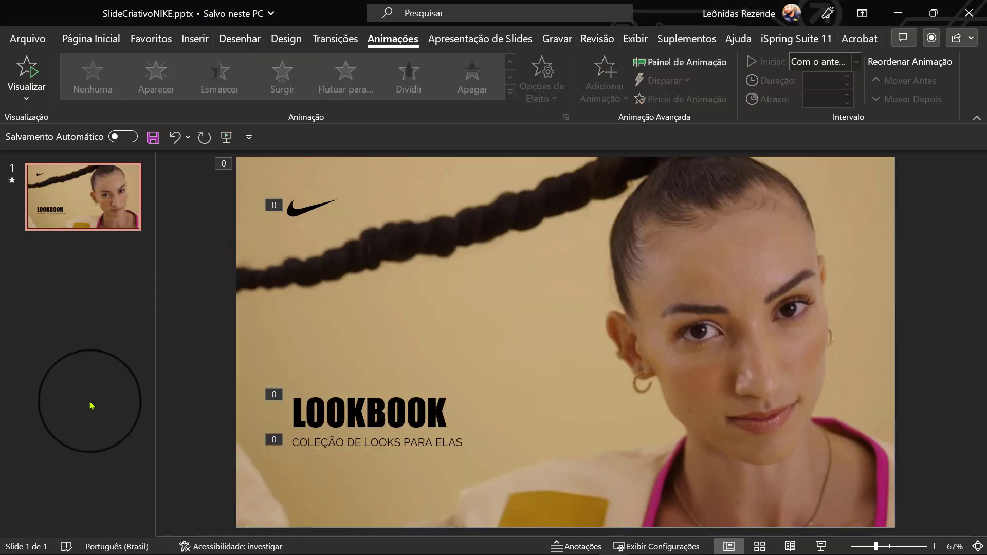
pyautogui.rightClick(99, 270)
pyautogui.click(140, 333)
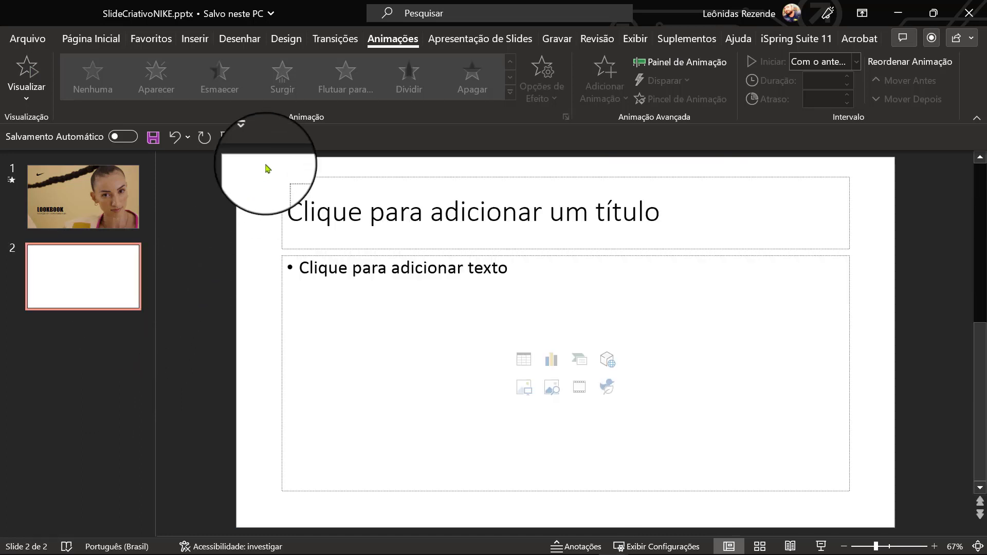
pyautogui.moveTo(266, 164); pyautogui.dragTo(866, 499)
pyautogui.press('Delete')
# - Fill the background of slide 2 with the recently used light beige colour
pyautogui.rightClick(634, 321)
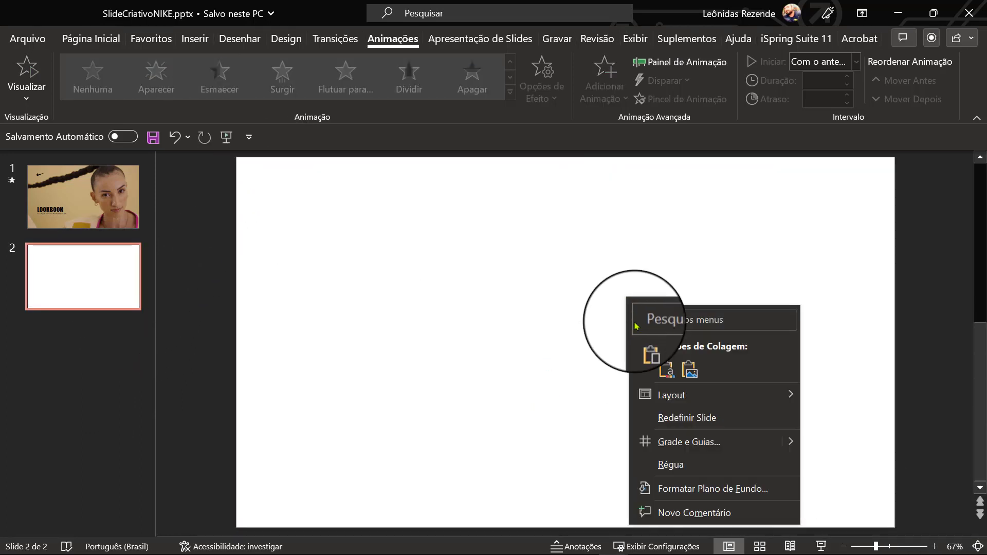
pyautogui.click(700, 494)
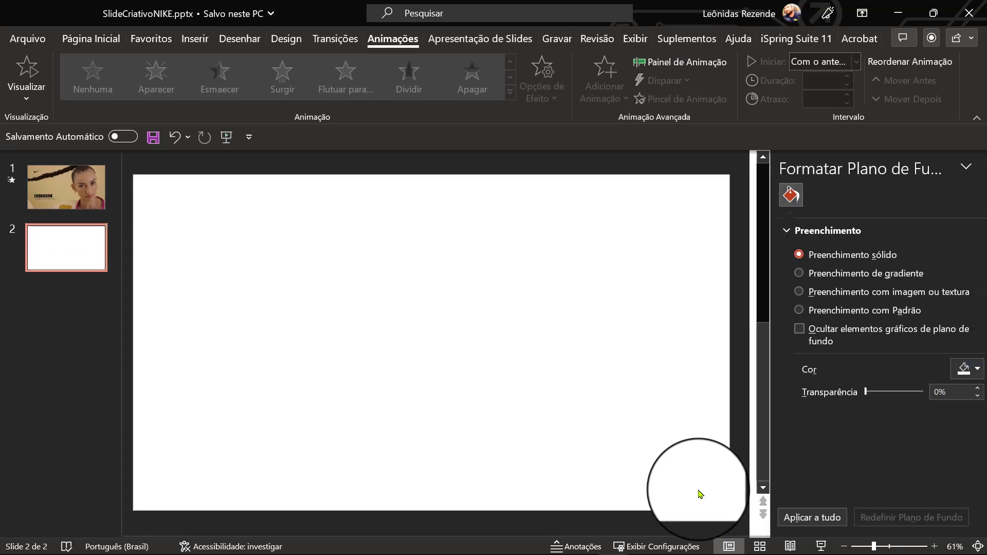
pyautogui.click(938, 376)
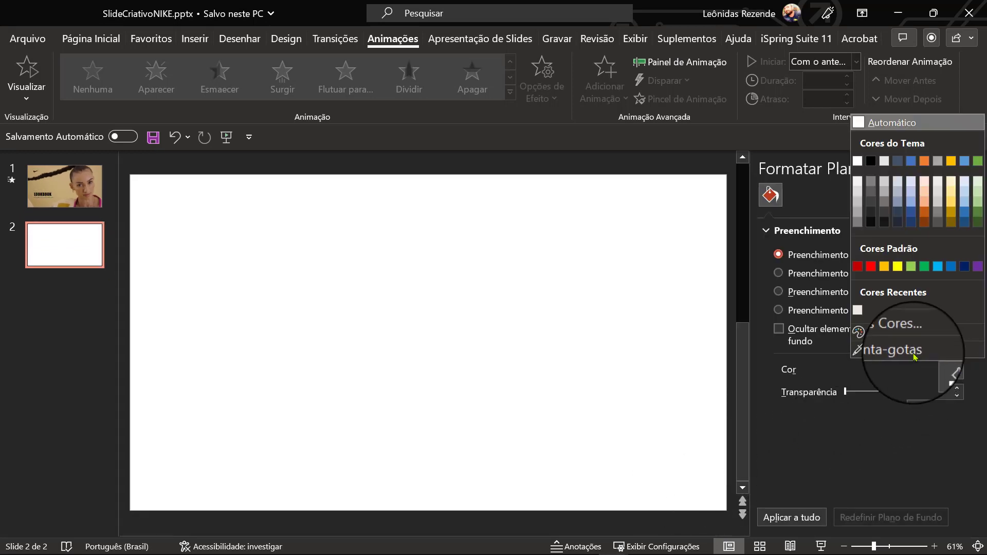
pyautogui.click(857, 310)
pyautogui.click(975, 166)
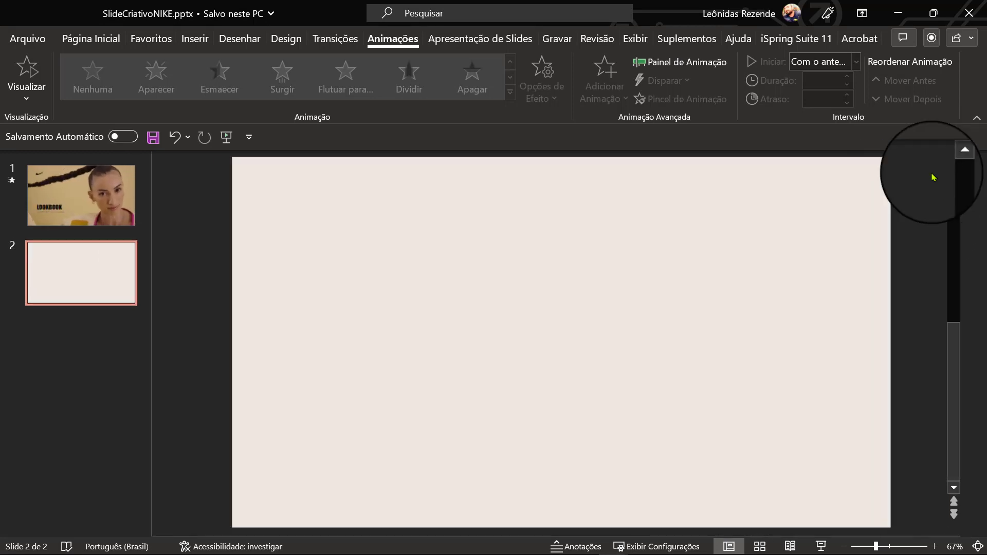
# - Copy the LOOKBOOK title and its subtitle from slide 1 and paste them onto slide 2
pyautogui.click(65, 195)
pyautogui.click(416, 411)
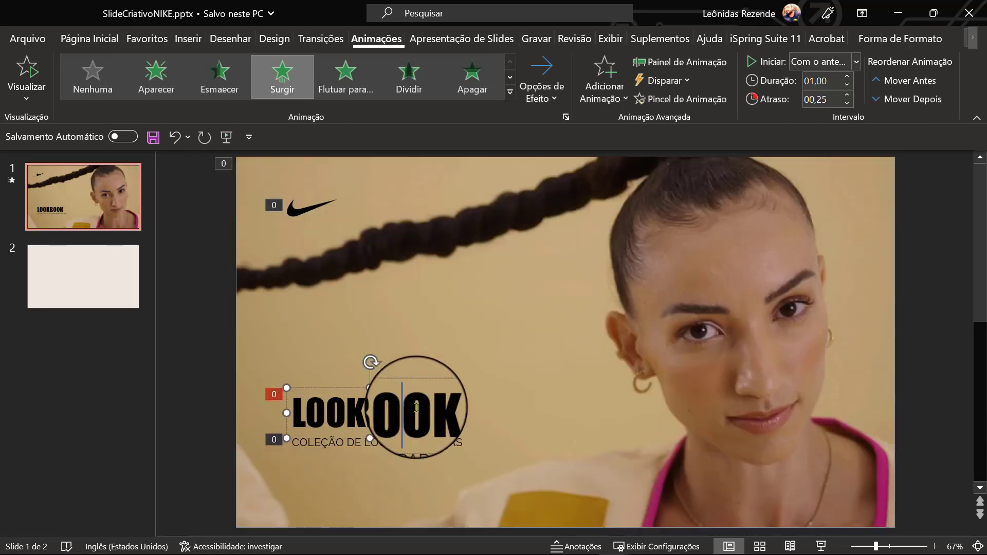
pyautogui.keyDown('shift'); pyautogui.click(414, 442); pyautogui.keyUp('shift')
pyautogui.click(80, 271)
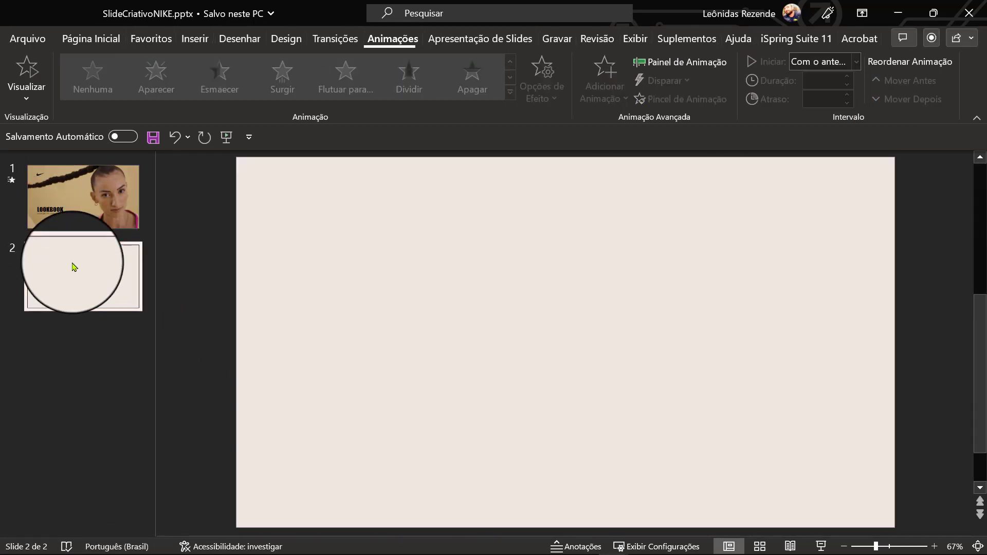
pyautogui.hotkey('ctrl', 'v')
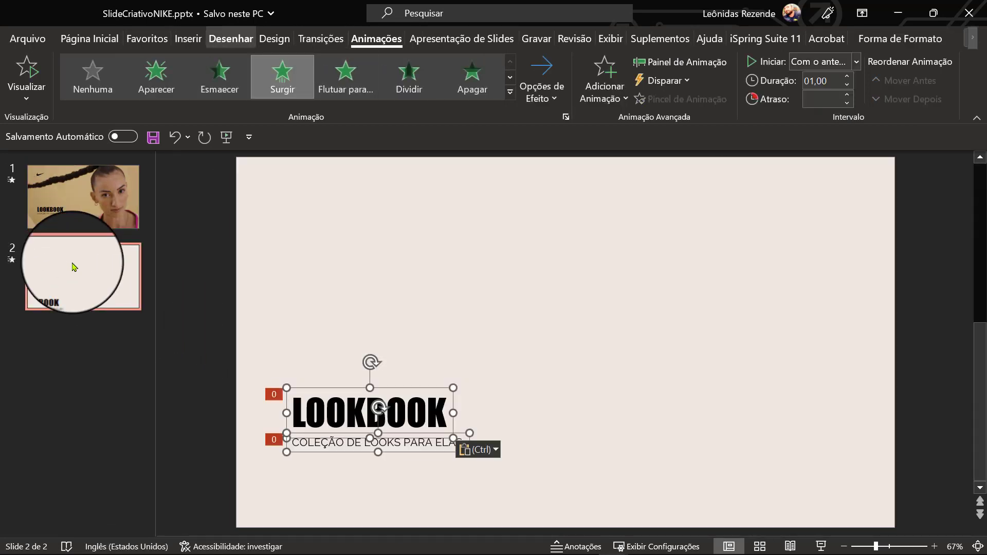
# - Remove the animations from both text boxes pasted on slide 2
pyautogui.click(697, 63)
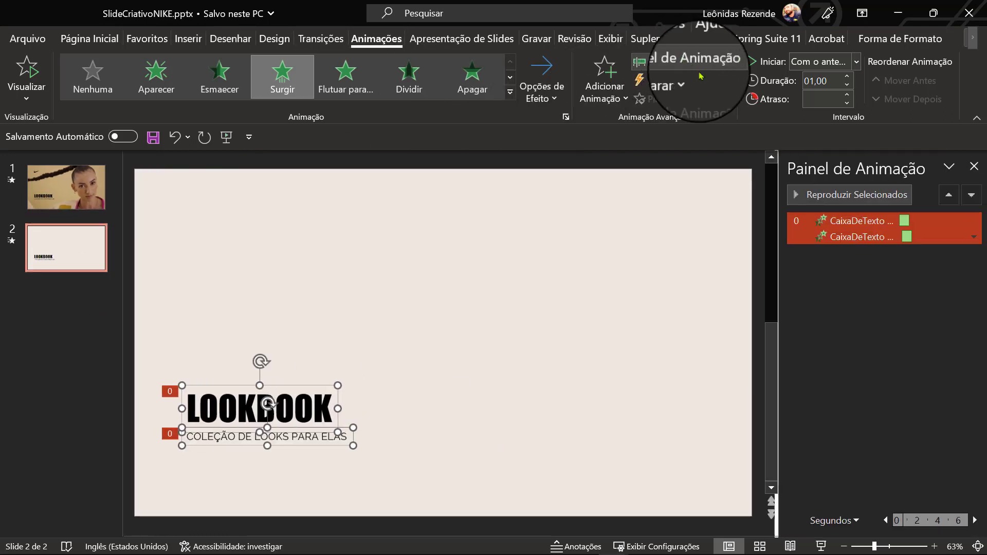
pyautogui.click(882, 224)
pyautogui.press('Delete')
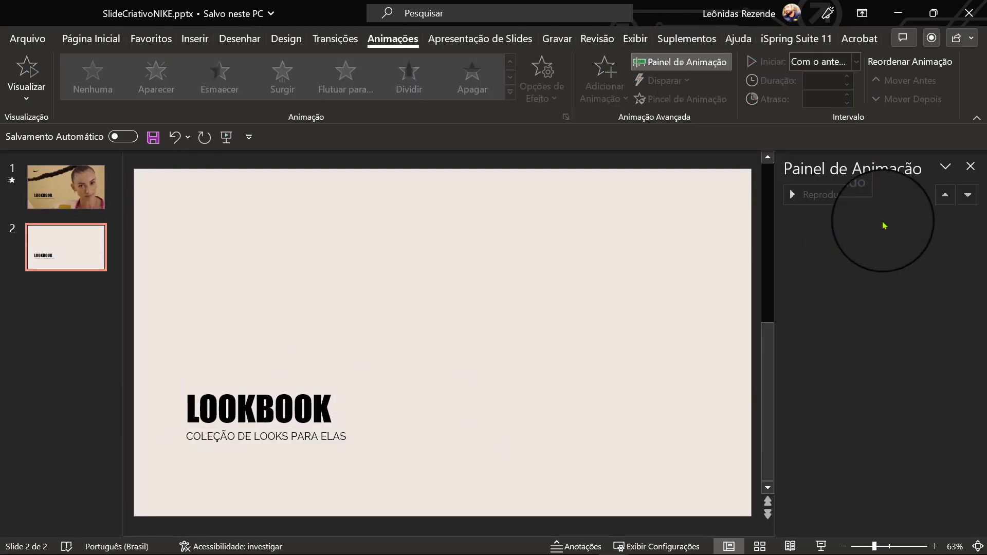
pyautogui.click(971, 166)
# - Move the LOOKBOOK title to the upper part of slide 2 and replace its text with EDITORIAL DE MODA on two lines
pyautogui.click(391, 414)
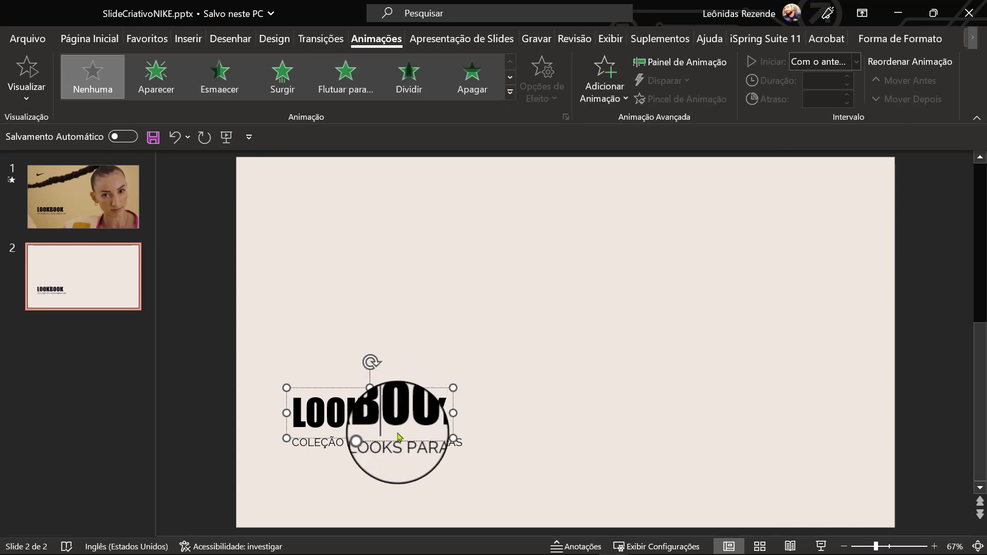
pyautogui.click(411, 460)
pyautogui.moveTo(411, 411); pyautogui.dragTo(420, 220)
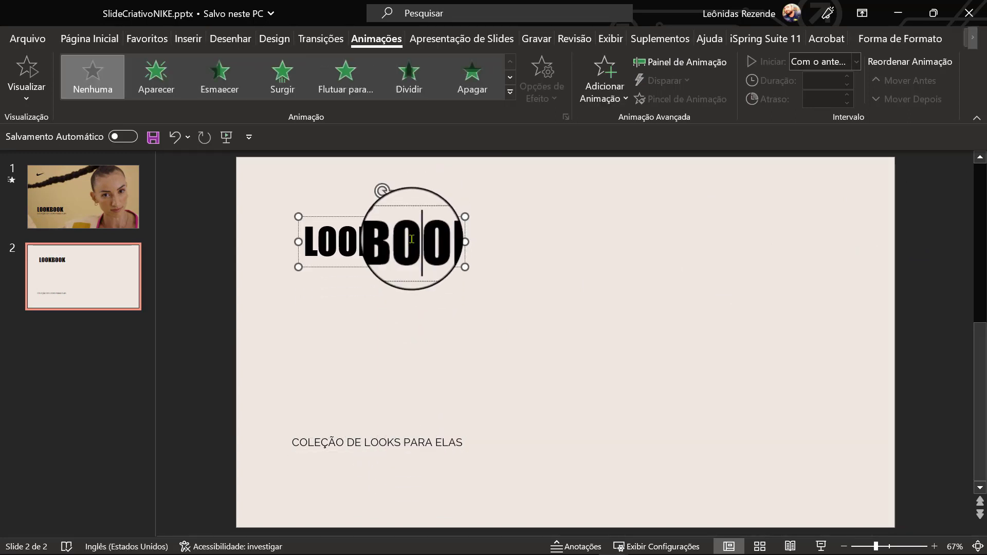
pyautogui.doubleClick(411, 239)
pyautogui.write('EDITORIAL')
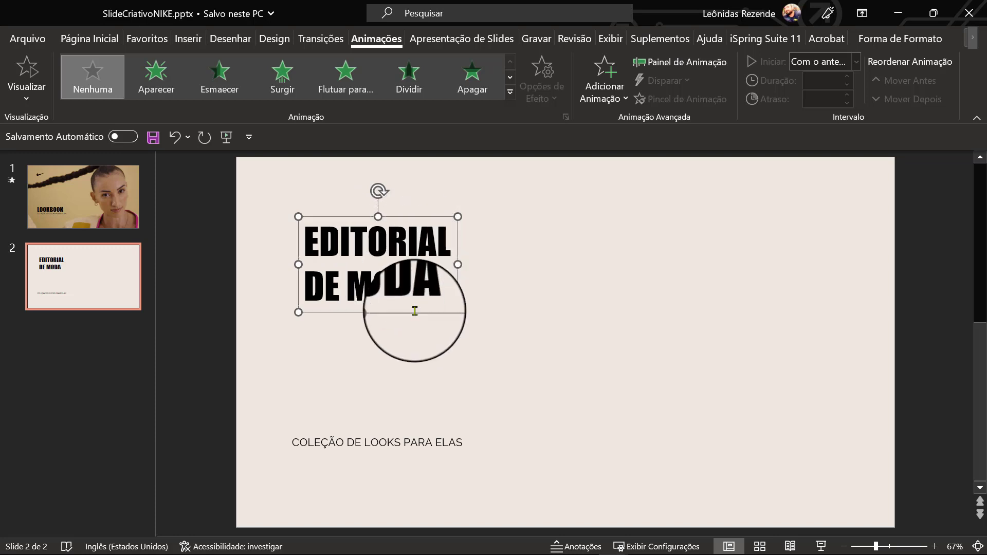
# - Set the EDITORIAL DE MODA title's character spacing to Muito afastado and its font size to 36
pyautogui.click(90, 39)
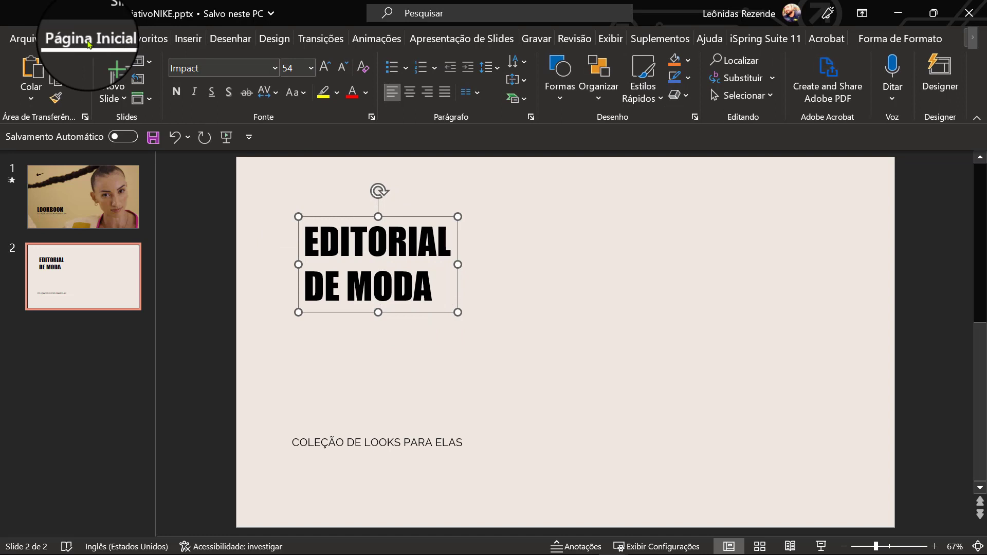
pyautogui.click(264, 90)
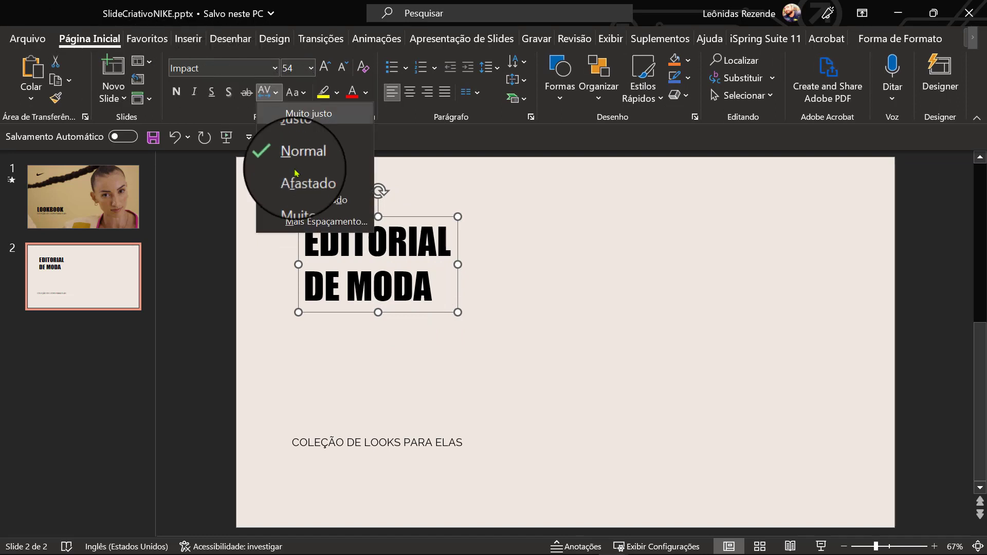
pyautogui.click(304, 198)
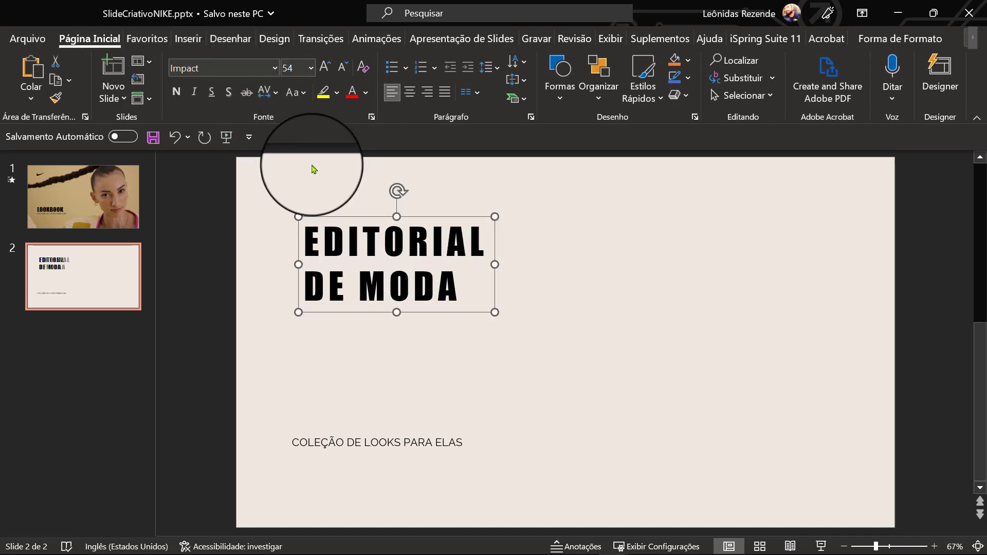
pyautogui.click(343, 67)
pyautogui.click(342, 67)
pyautogui.click(343, 67)
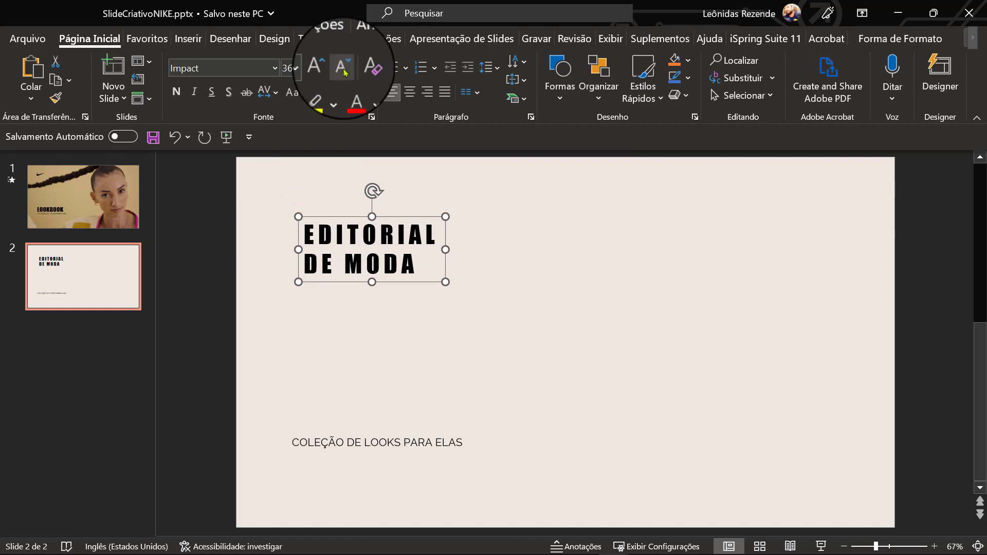
pyautogui.click(342, 67)
# - Move the EDITORIAL DE MODA title further right on the slide and set its character spacing to Afastado
pyautogui.moveTo(402, 217); pyautogui.dragTo(462, 214)
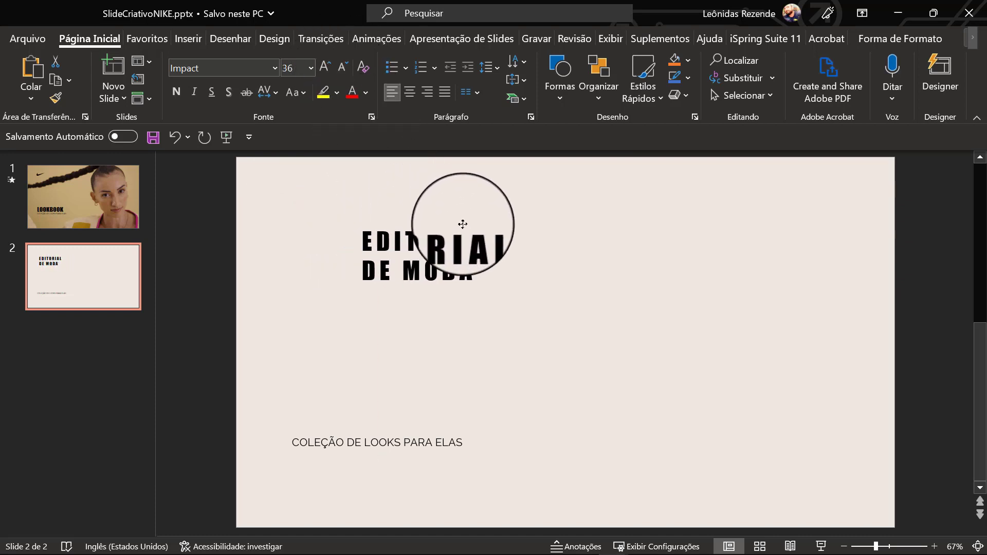
pyautogui.click(265, 93)
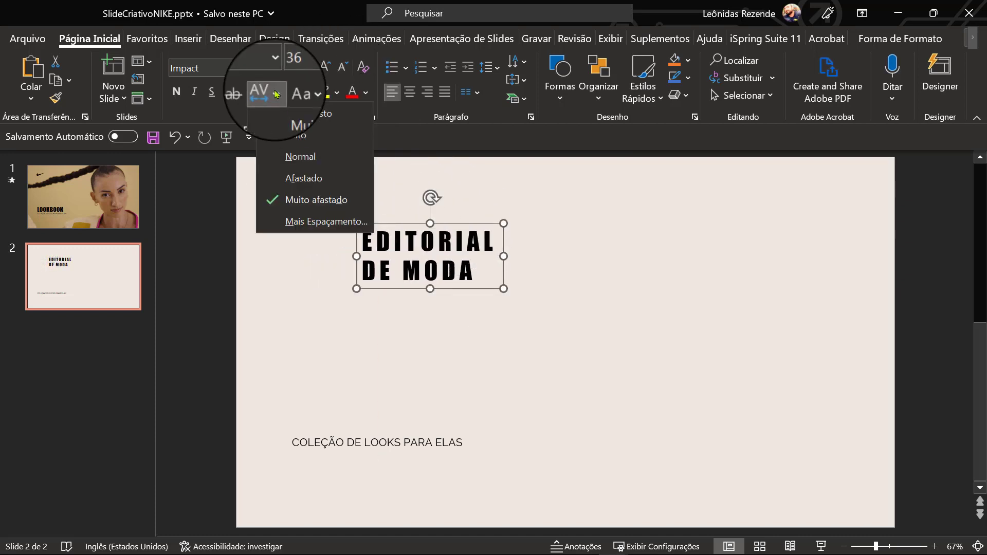
pyautogui.click(304, 179)
pyautogui.click(394, 385)
# - Copy the Nike logo from slide 1, paste it onto slide 2 and dismiss the design suggestions
pyautogui.hotkey('alt', 'Tab')
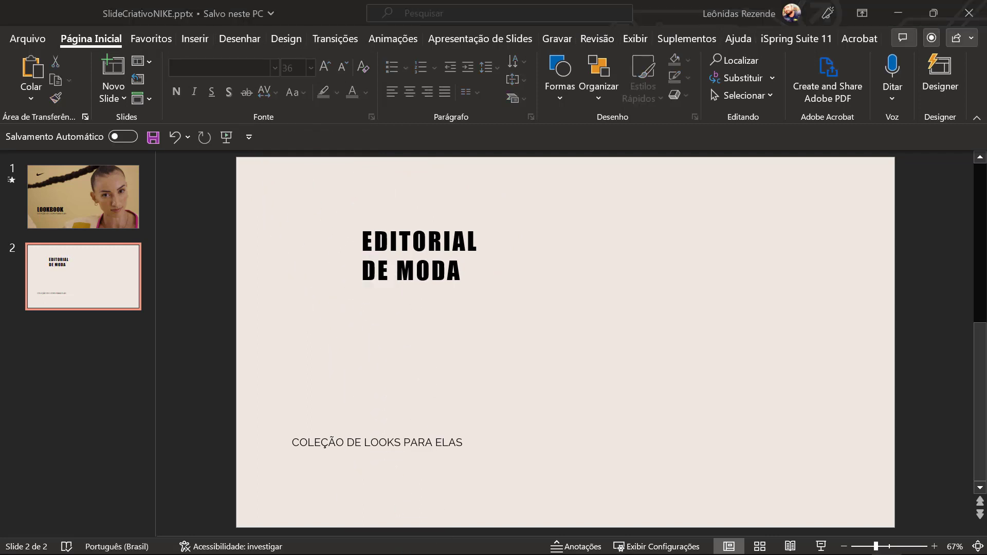
pyautogui.click(77, 180)
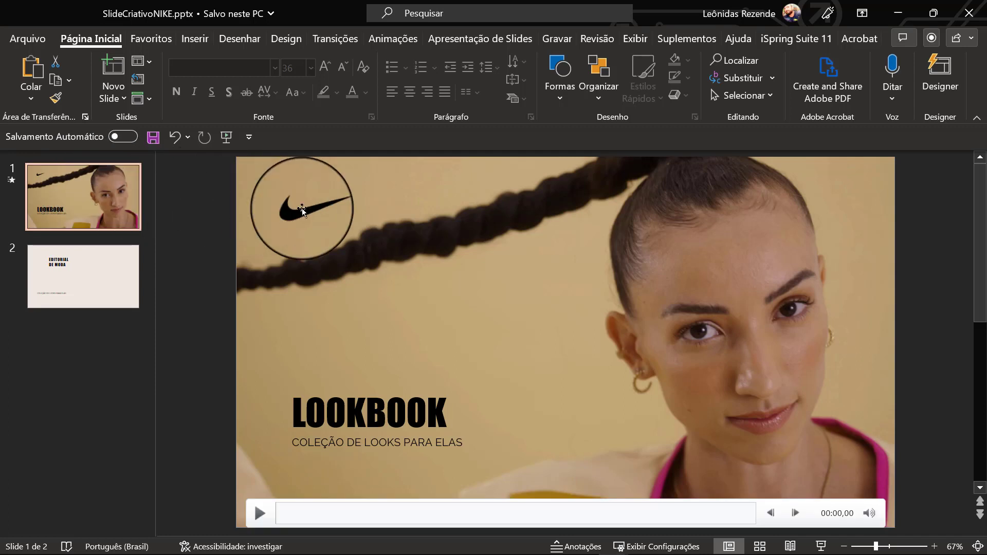
pyautogui.click(302, 211)
pyautogui.rightClick(302, 211)
pyautogui.click(335, 213)
pyautogui.click(66, 286)
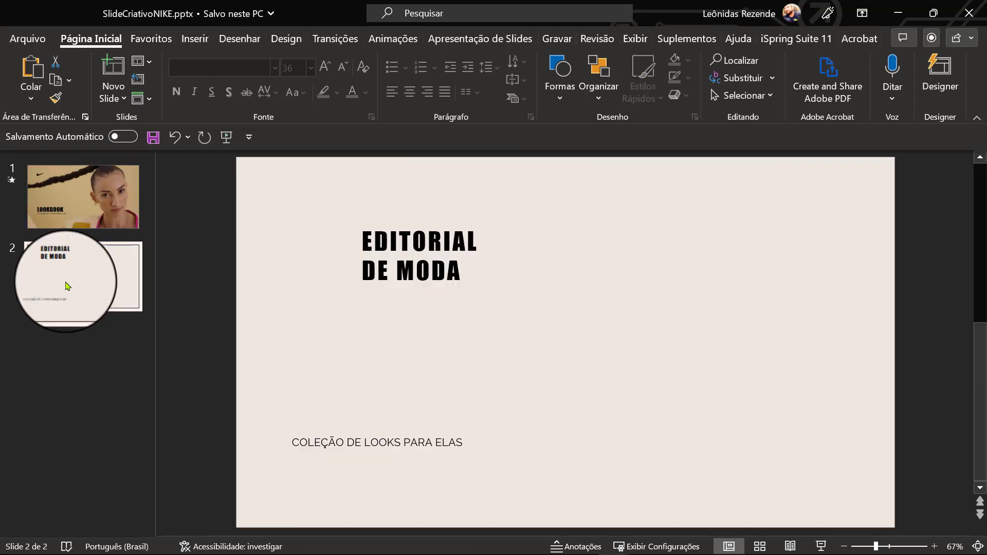
pyautogui.hotkey('ctrl', 'v')
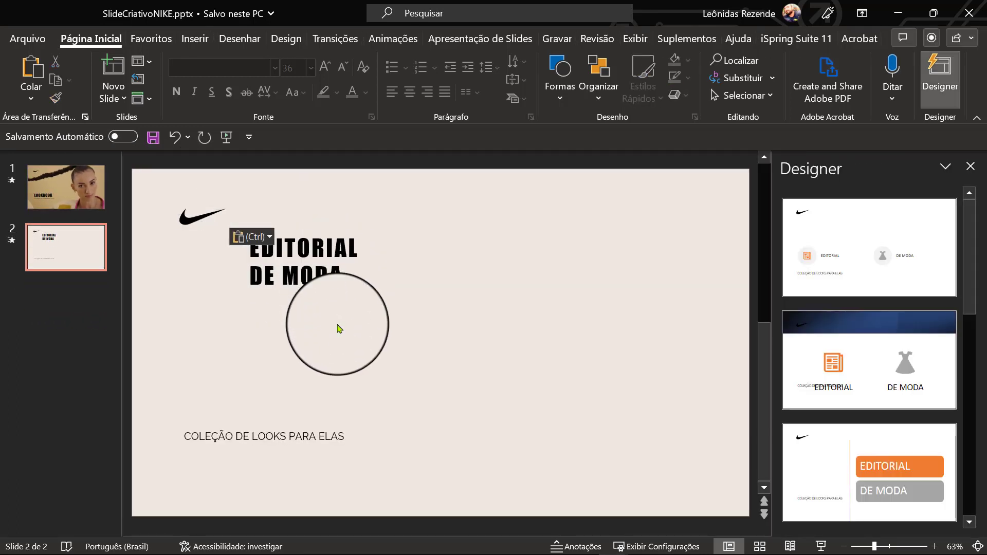
pyautogui.click(970, 166)
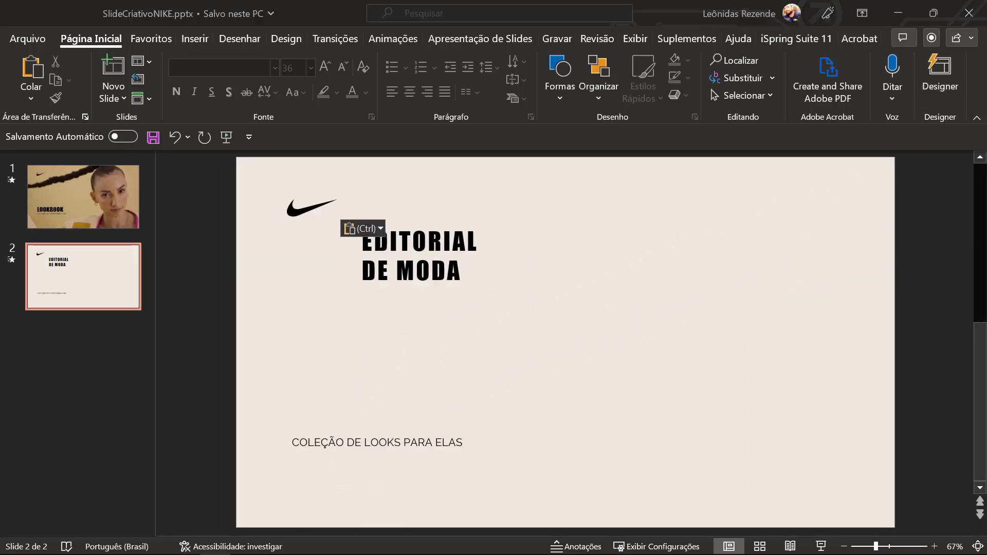
# - Insert the three-panel photo of the models into slide 2 and duplicate it twice
pyautogui.moveTo(427, 552); pyautogui.dragTo(466, 341)
pyautogui.hotkey('ctrl', 'd')
pyautogui.hotkey('ctrl', 'd')
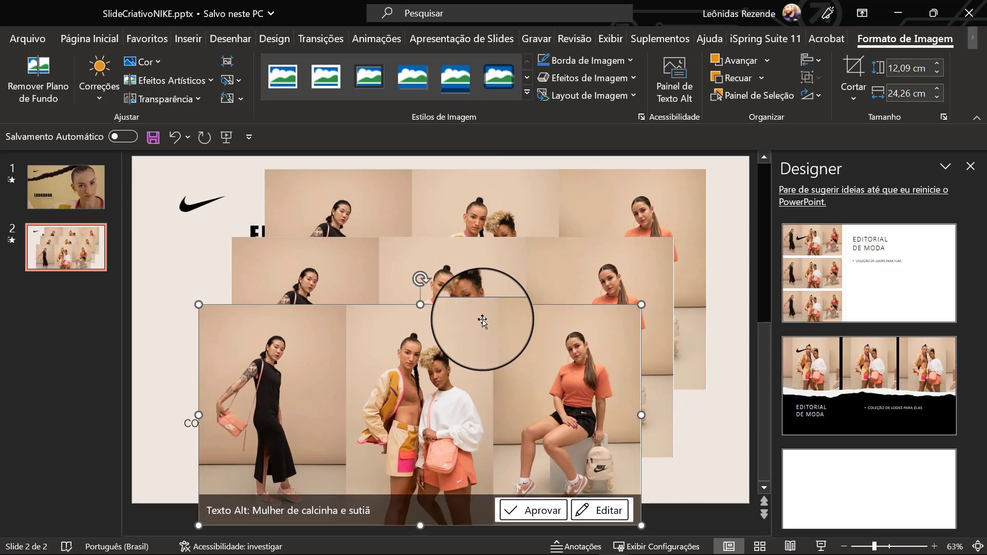
# - Crop the front copy of the three-panel photo to the panel with the model in the black dress
pyautogui.click(854, 69)
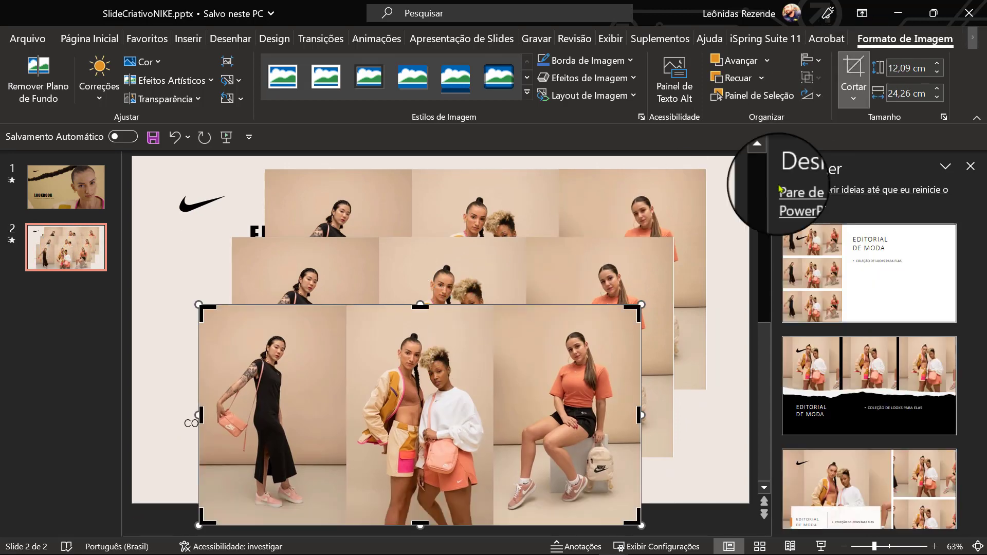
pyautogui.moveTo(640, 414); pyautogui.dragTo(349, 433)
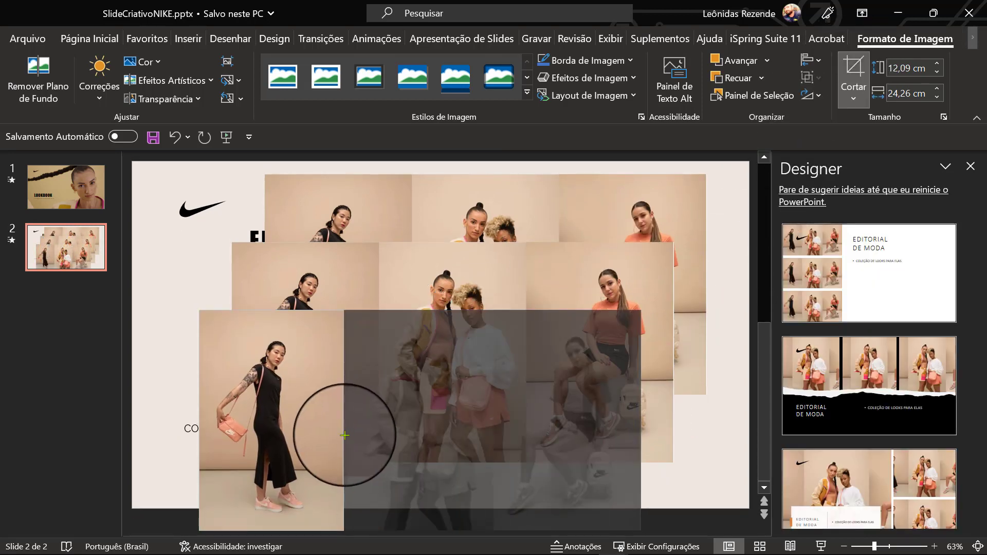
pyautogui.click(690, 412)
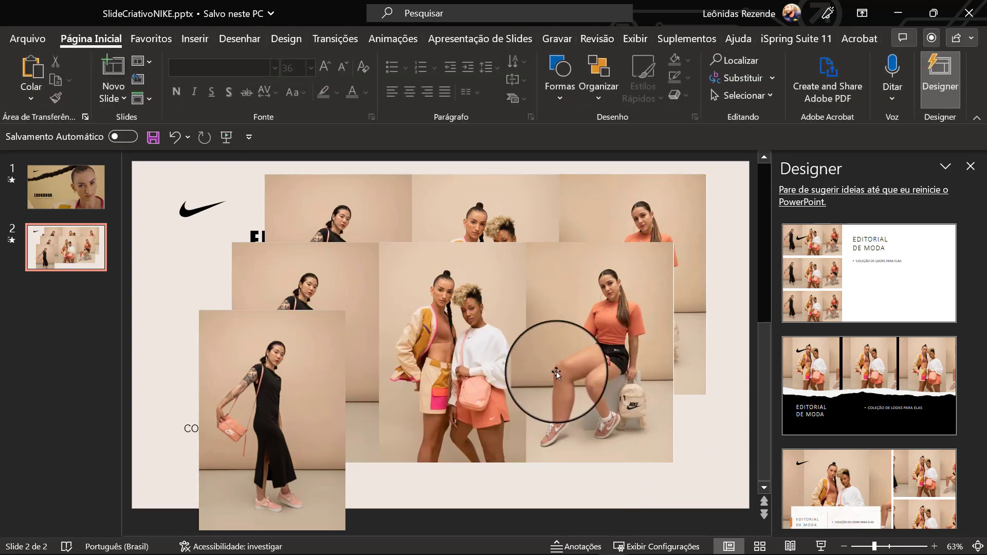
# - Crop the middle copy of the photo on both sides so only the panel with the two models remains
pyautogui.click(491, 352)
pyautogui.click(853, 69)
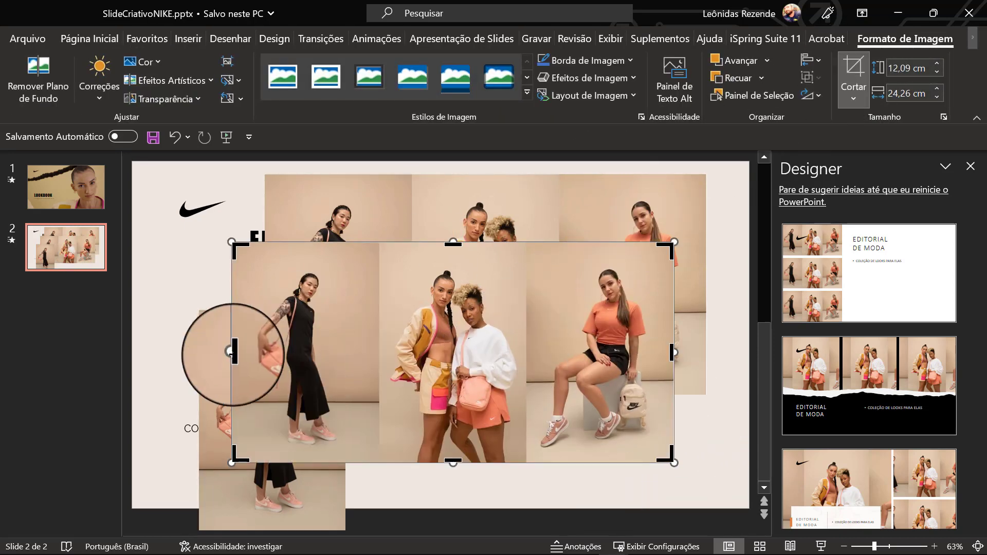
pyautogui.moveTo(232, 353); pyautogui.dragTo(379, 368)
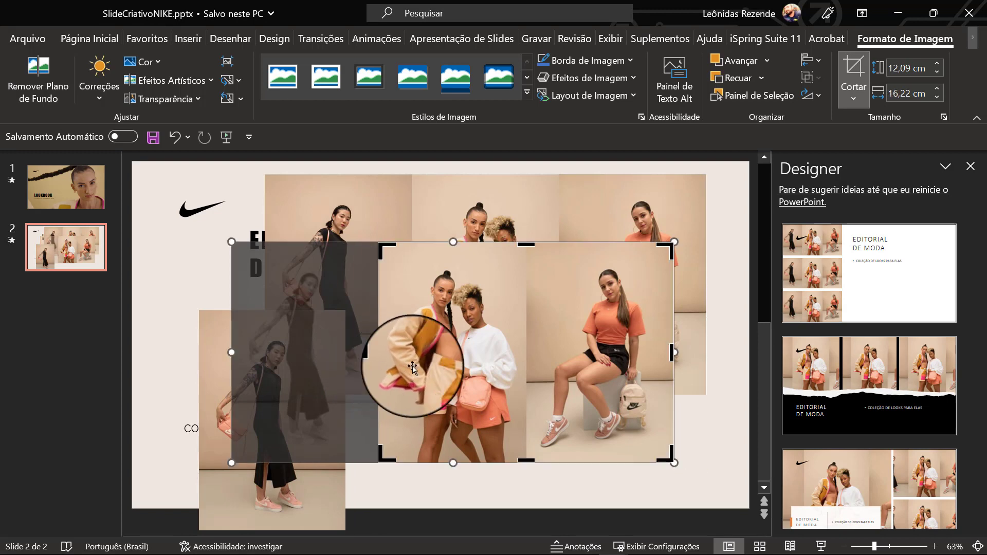
pyautogui.moveTo(673, 359); pyautogui.dragTo(525, 365)
pyautogui.click(704, 425)
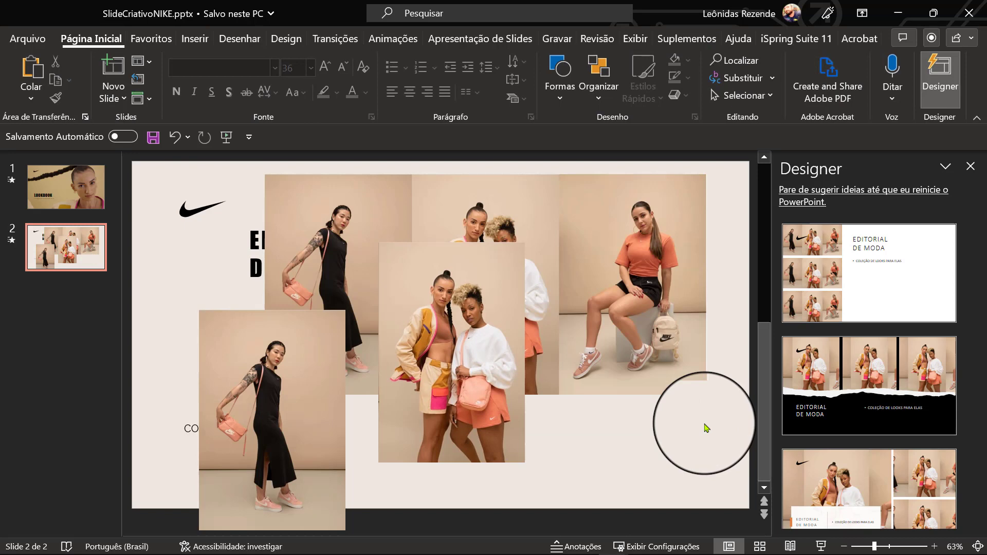
# - Close the design suggestions and crop the rear photo copy to the panel with the seated model in orange
pyautogui.click(971, 166)
pyautogui.click(694, 286)
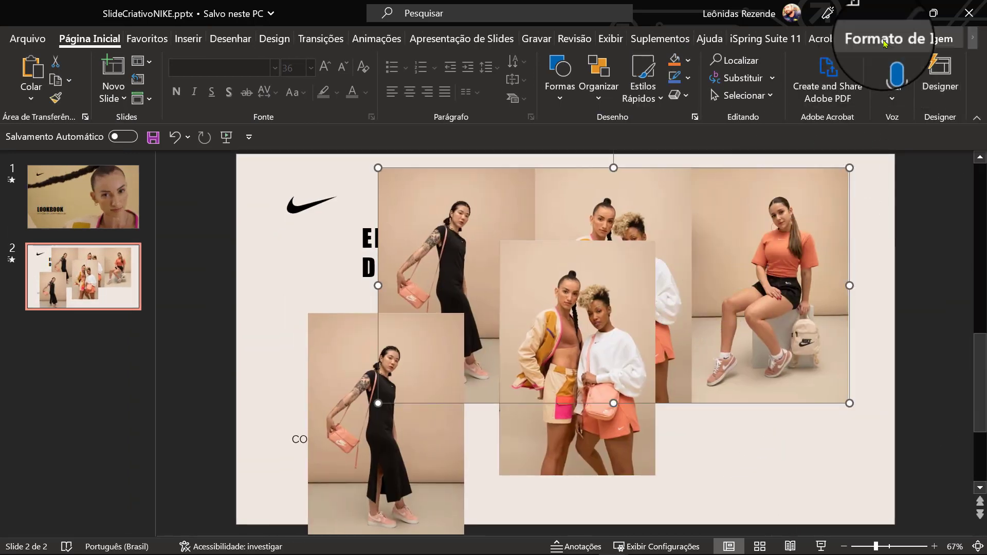
pyautogui.click(925, 38)
pyautogui.click(845, 67)
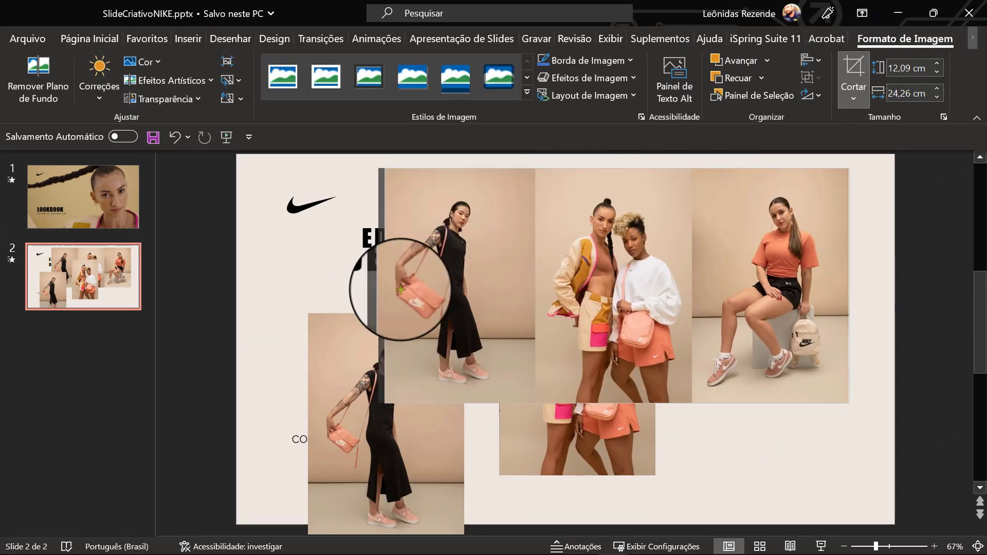
pyautogui.moveTo(380, 286); pyautogui.dragTo(694, 302)
pyautogui.click(728, 481)
# - Fine-tune the crop along the left edge of the two-model photo to match the panel boundary
pyautogui.click(547, 364)
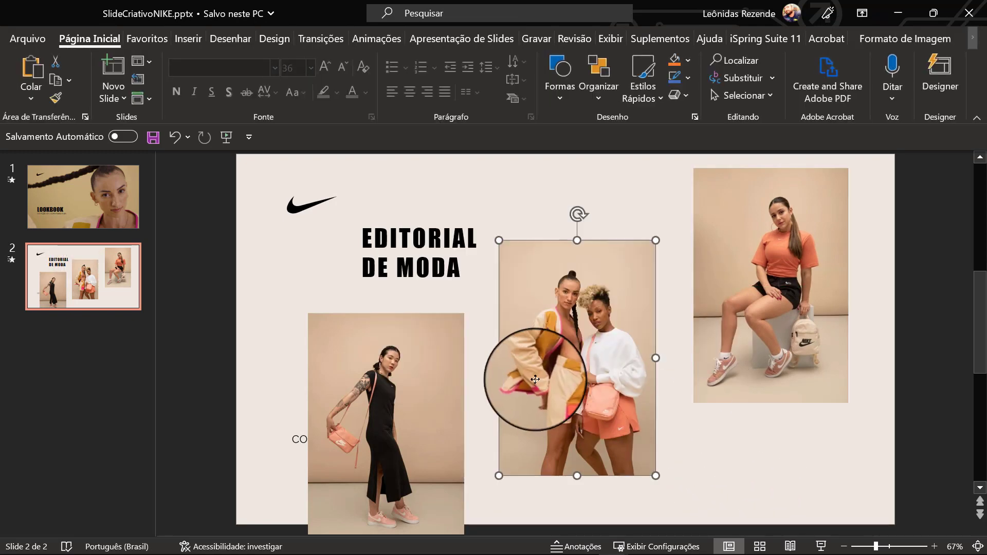
pyautogui.click(904, 39)
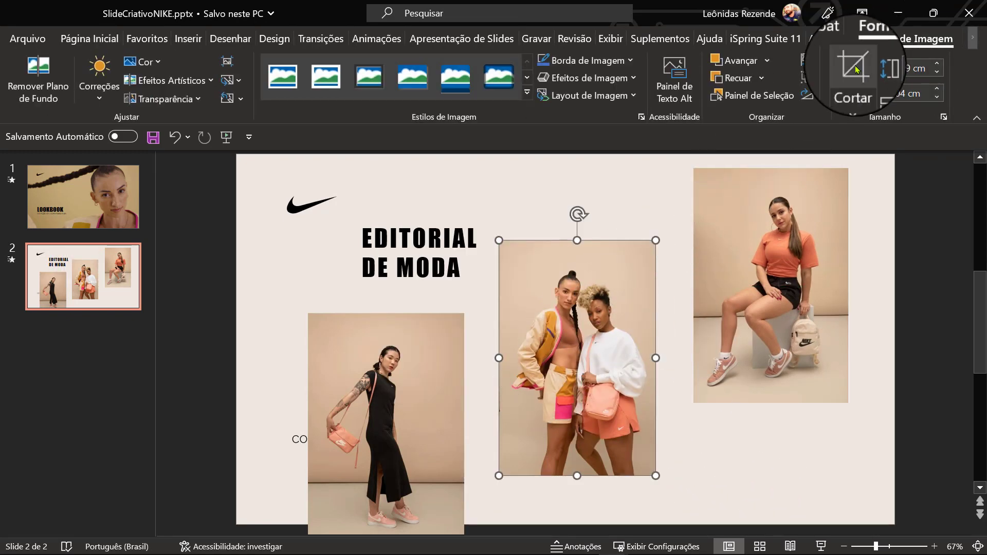
pyautogui.click(843, 77)
pyautogui.moveTo(502, 358); pyautogui.dragTo(500, 371)
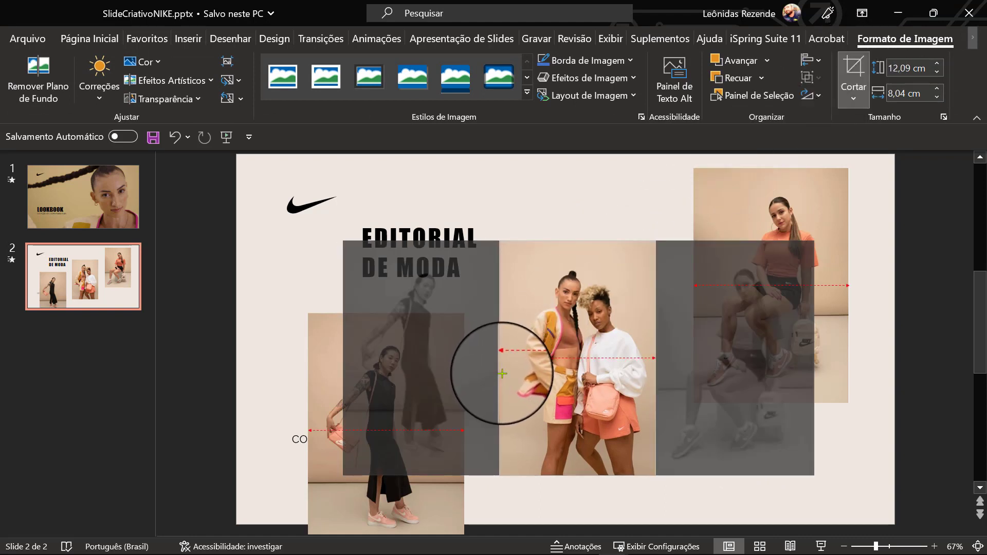
pyautogui.moveTo(502, 375); pyautogui.dragTo(500, 375)
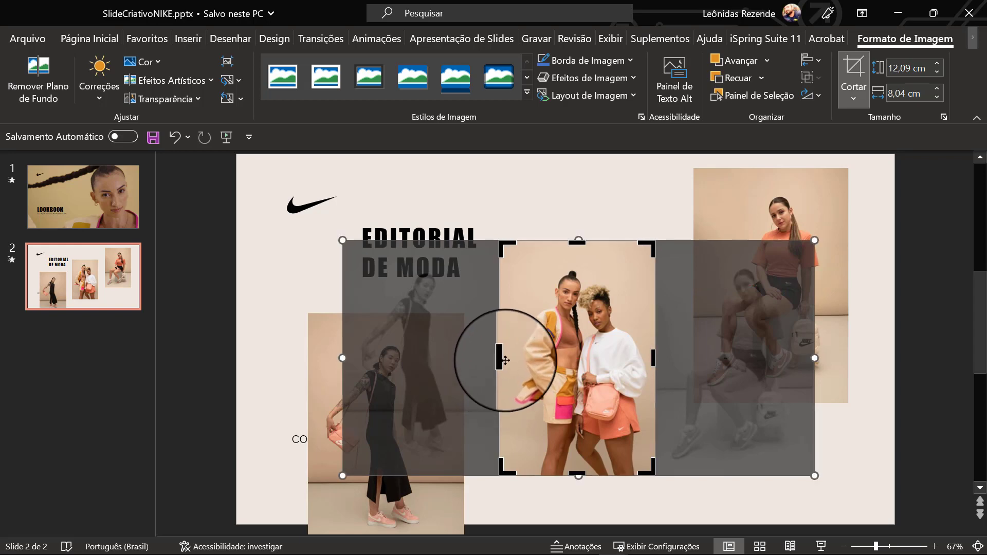
pyautogui.click(561, 194)
# - Arrange the title near the logo, the left photo against the slide's lower edge, the centre photo higher and the right photo lower
pyautogui.moveTo(445, 220); pyautogui.dragTo(413, 211)
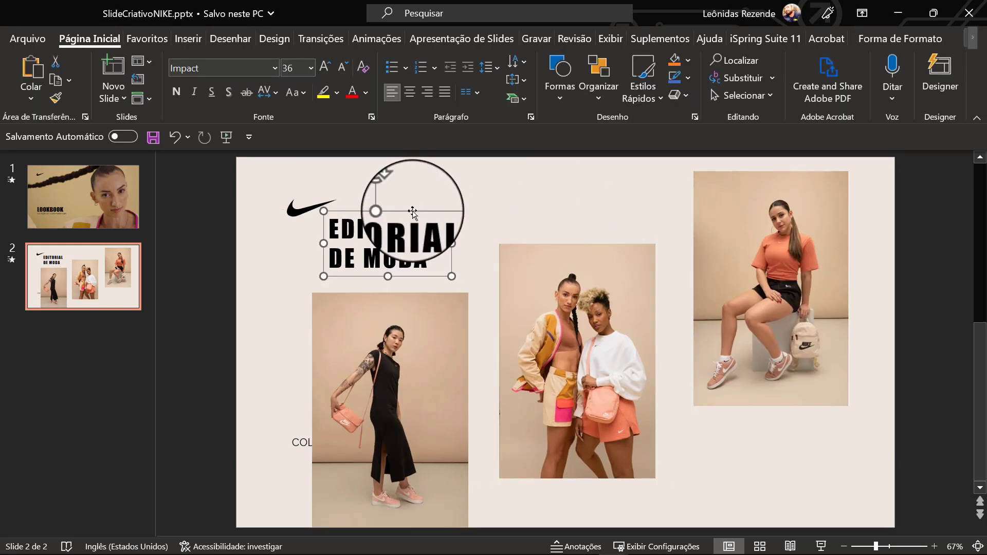
pyautogui.moveTo(578, 352); pyautogui.dragTo(585, 330)
pyautogui.moveTo(786, 297); pyautogui.dragTo(775, 404)
pyautogui.moveTo(591, 347); pyautogui.dragTo(589, 331)
pyautogui.moveTo(769, 350)
pyautogui.mouseDown()
pyautogui.moveTo(771, 313)
pyautogui.moveTo(768, 345)
pyautogui.mouseUp()
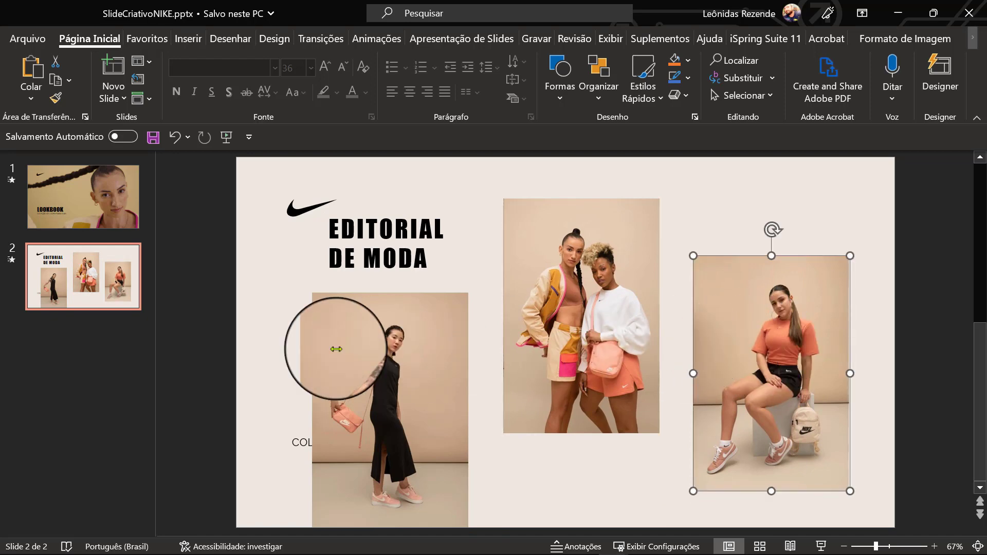
# - Bring the COLEÇÃO DE LOOKS PARA ELAS text in front of the photos and move it beneath the centre photo
pyautogui.click(298, 446)
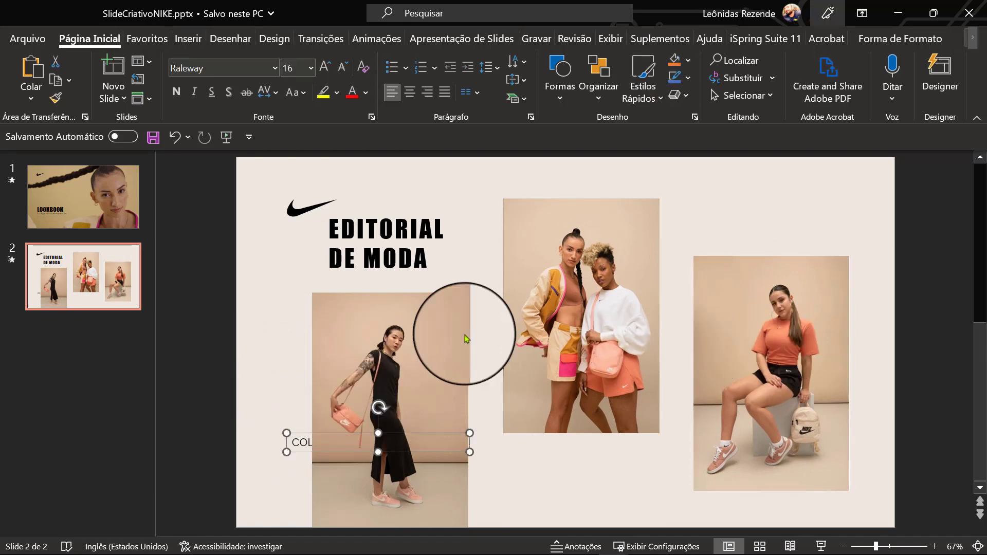
pyautogui.click(900, 39)
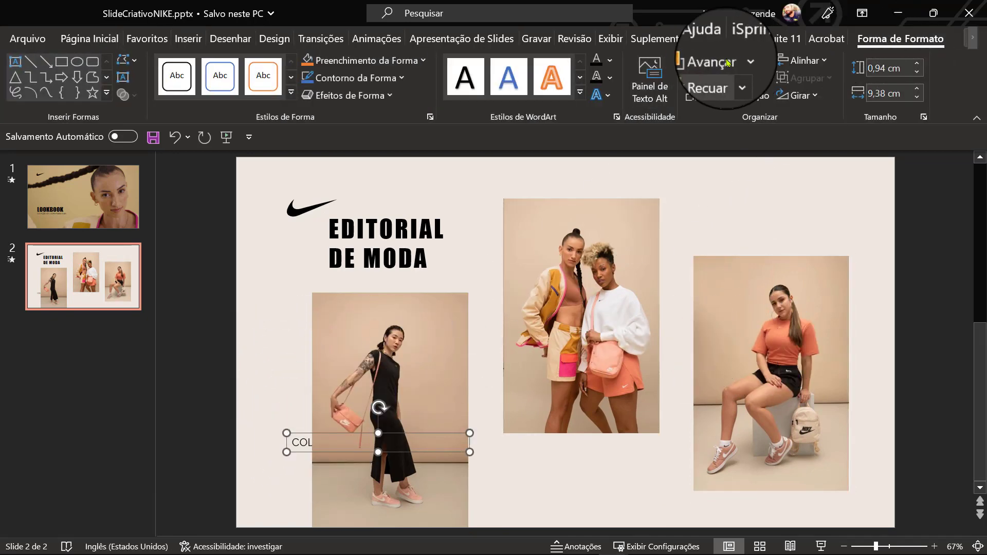
pyautogui.click(742, 61)
pyautogui.click(720, 88)
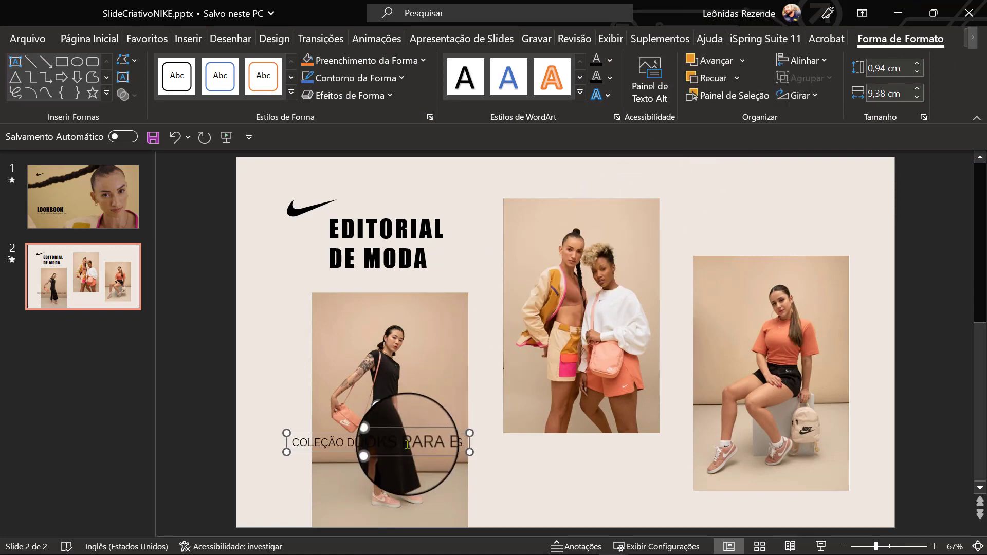
pyautogui.moveTo(401, 455); pyautogui.dragTo(617, 470)
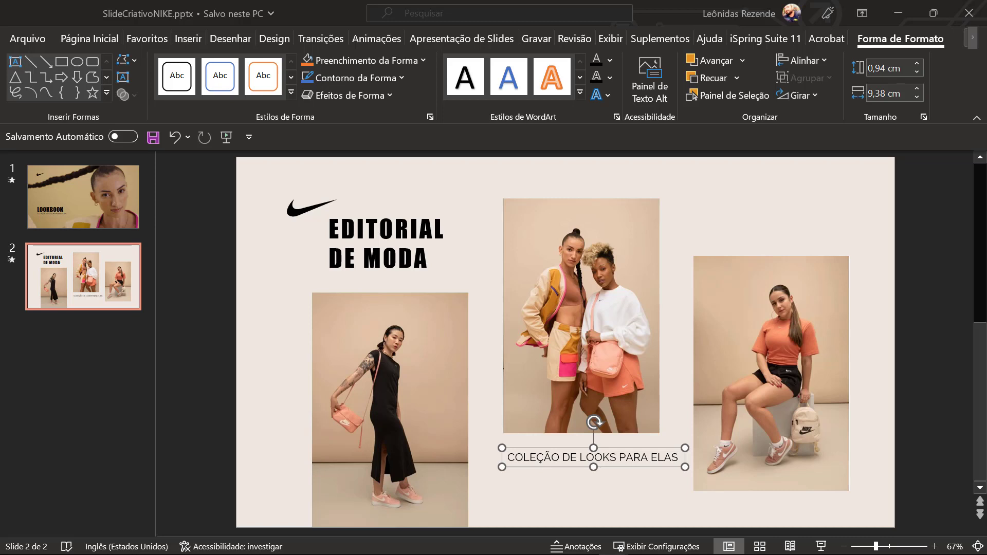
# - Replace the subtitle with "O SEU LUGAR DE INSPIRAÇÃO PARA LOOKS SEJA PARA TREINAR, CORRER OU PARA O DIA A DIA." at font size 12
pyautogui.doubleClick(542, 457)
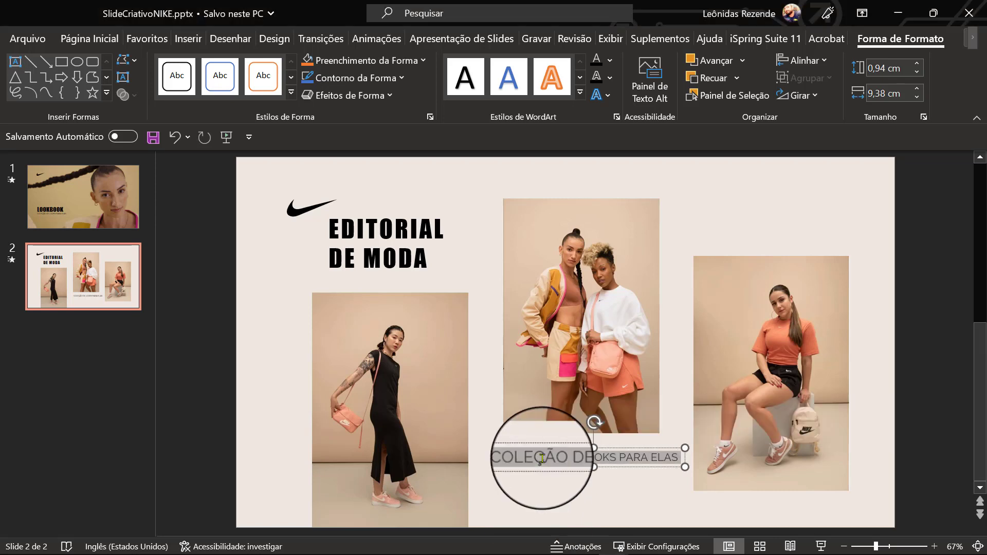
pyautogui.write('O SEU LUGAR DE INSPIRAÇÃO PARA LOOKS SEJA PARA TREINAR, CORRER OU PARA O DIA A DIA.')
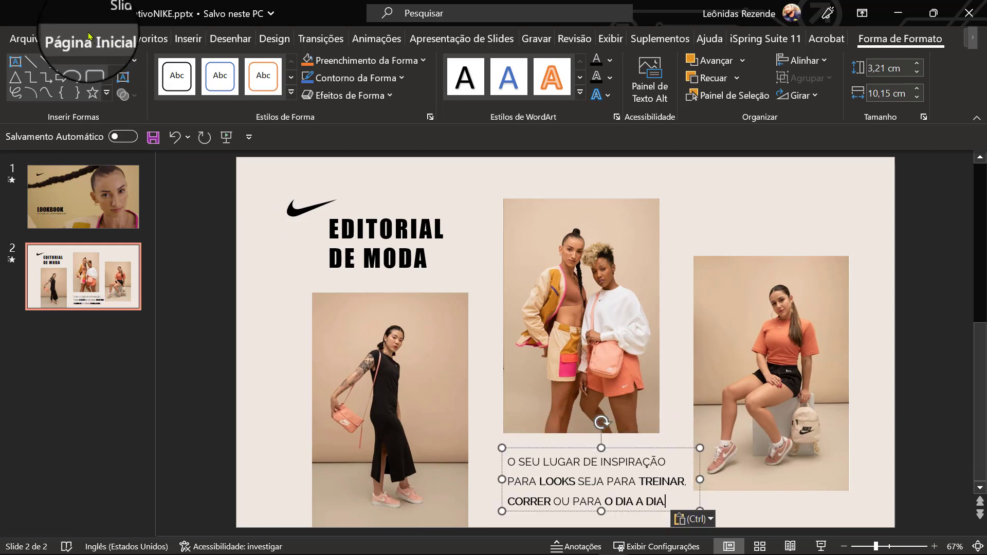
pyautogui.click(89, 37)
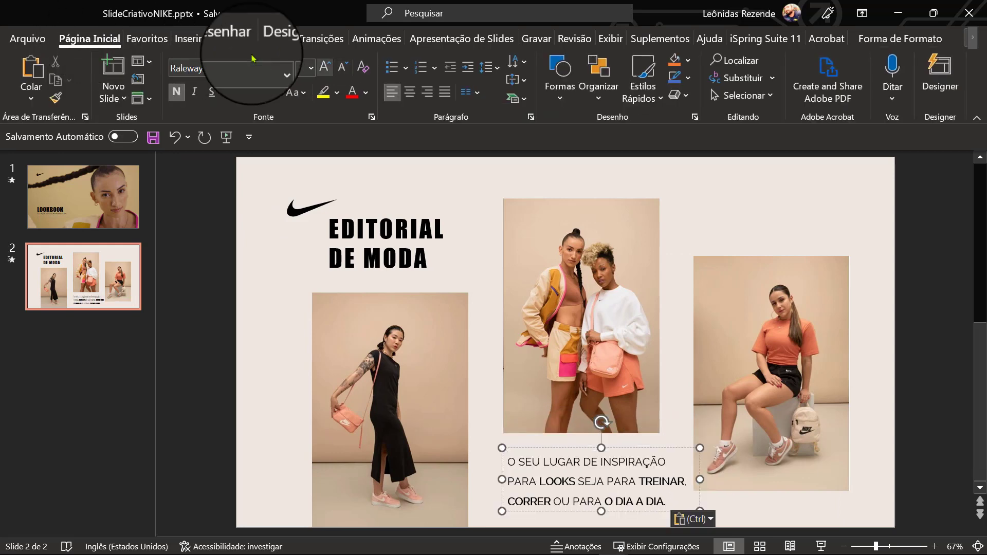
pyautogui.click(560, 447)
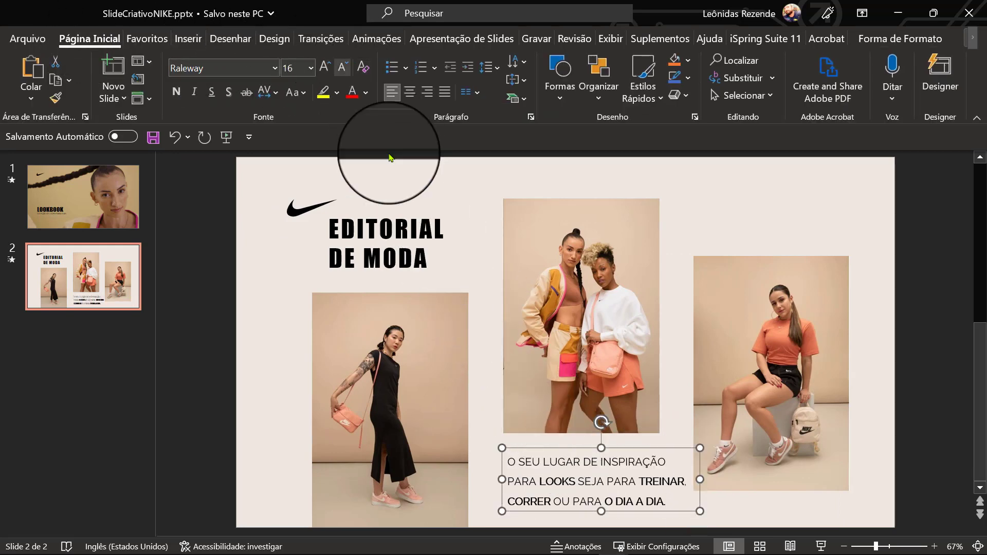
pyautogui.click(341, 67)
pyautogui.click(342, 67)
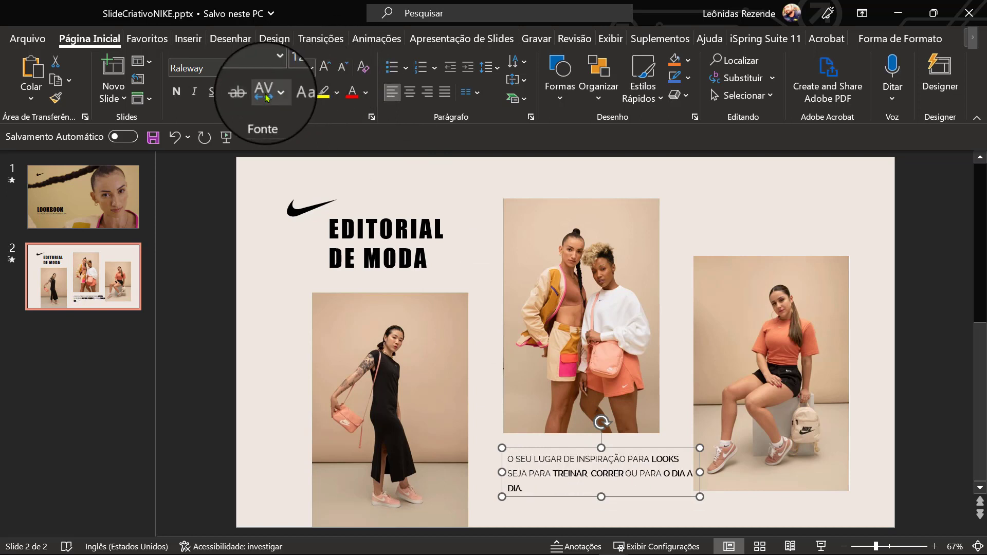
# - Adjust the paragraph's character spacing and narrow its text box to the width of the centre photo
pyautogui.click(269, 92)
pyautogui.click(294, 159)
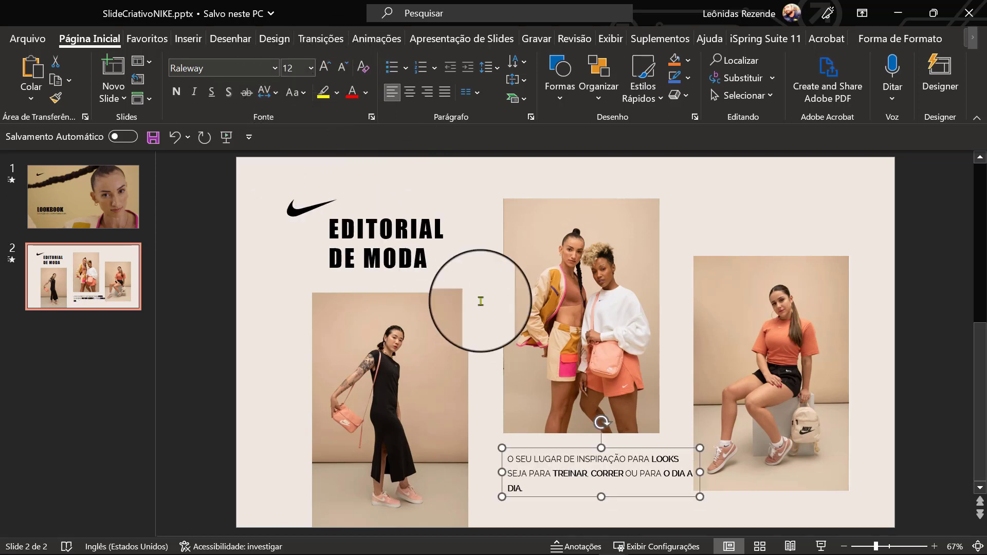
pyautogui.moveTo(704, 473); pyautogui.dragTo(657, 493)
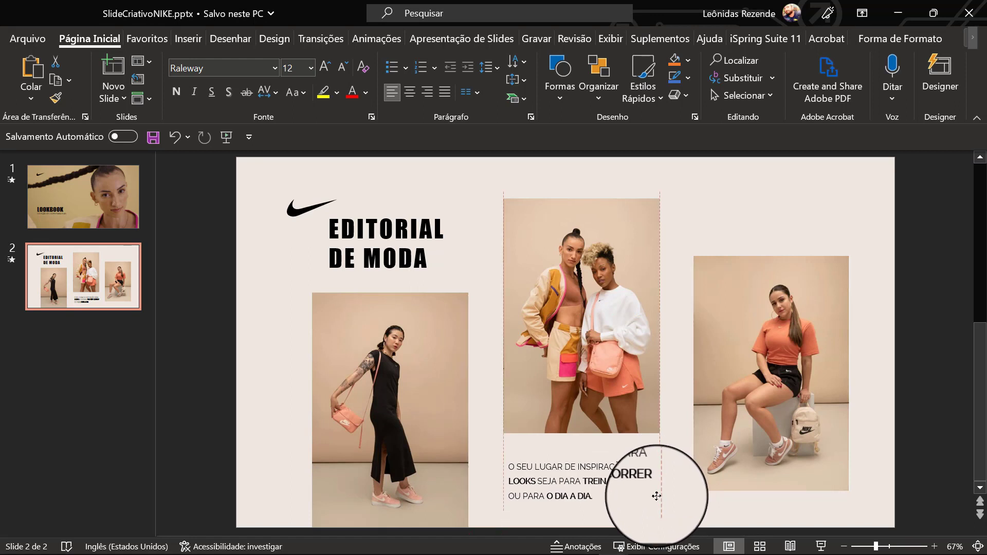
# - Copy the paragraph above the right photo, pasting plain text "PÁGINA EXCLUSIVA PARA VOCÊ SE INSPIRAR EM LOOKS E COMPOSIÇÕES COM PEÇAS E ACESSÓRIOS NIKE."
pyautogui.moveTo(663, 497); pyautogui.dragTo(847, 210)
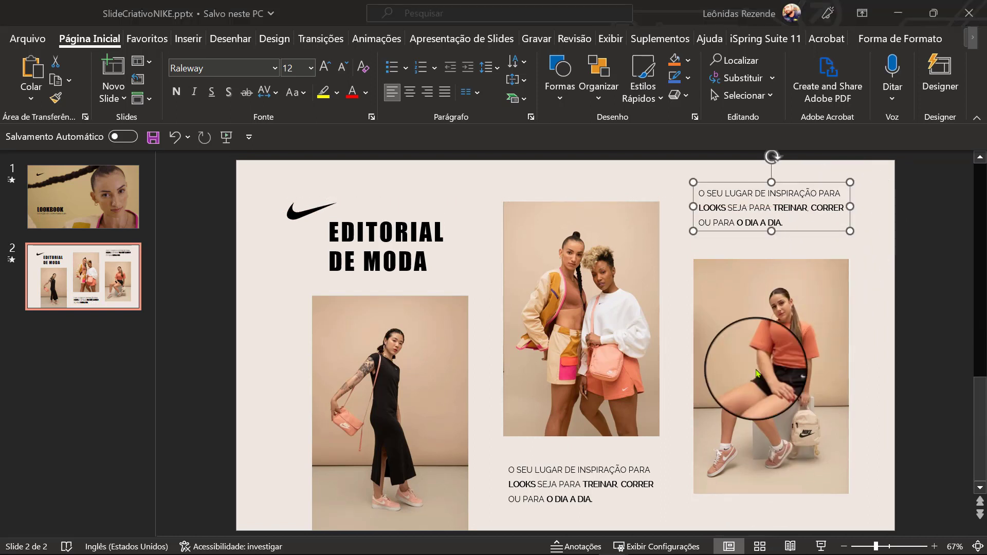
pyautogui.click(727, 207)
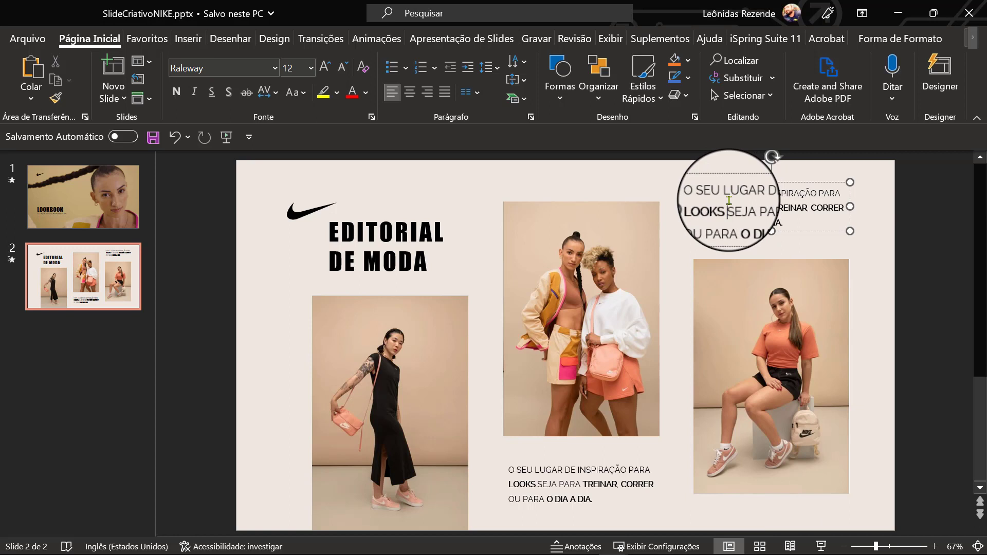
pyautogui.hotkey('ctrl', 'a')
pyautogui.write('PÁGINA EXCLUSIVA PARA VOCÊ SE INSPIRAR EM LOOKS E COMPOSIÇÕES COM PEÇAS E ACESSÓRIOS NIKE.')
pyautogui.click(794, 253)
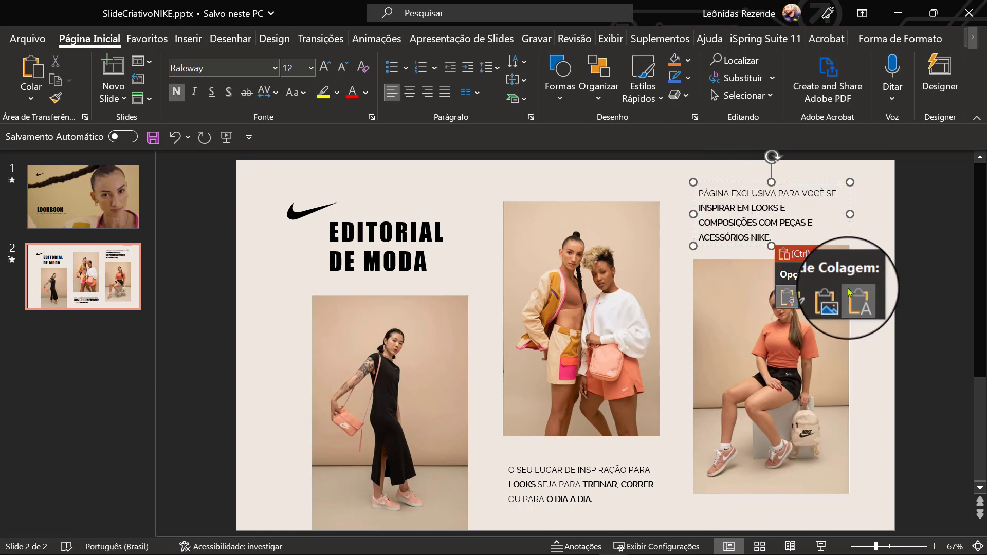
pyautogui.click(850, 293)
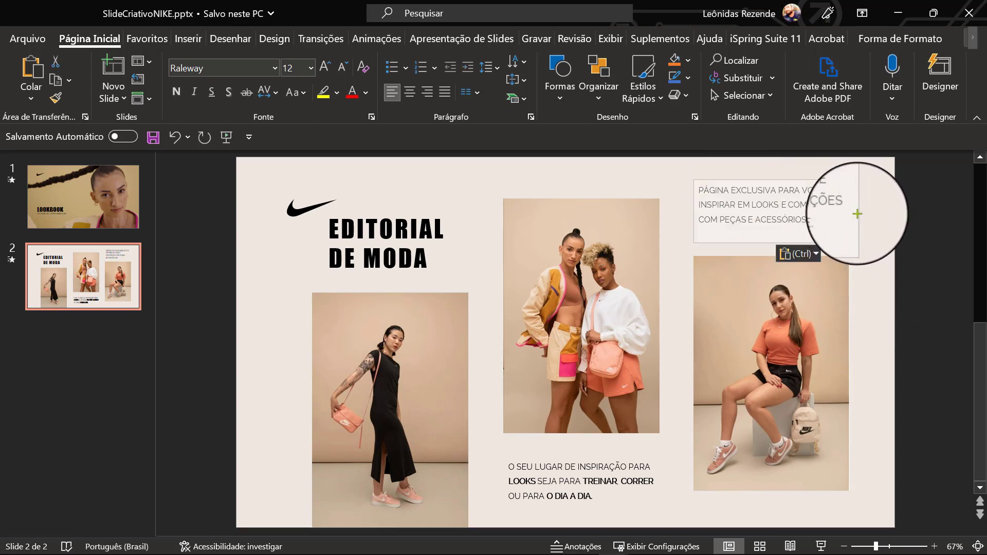
# - Widen the upper paragraph's text box slightly and bold "INSPIRAR EM LOOKS E COMPOSIÇÕES COM PEÇAS E ACESSÓRIOS NIKE."
pyautogui.moveTo(857, 213); pyautogui.dragTo(671, 210)
pyautogui.click(776, 221)
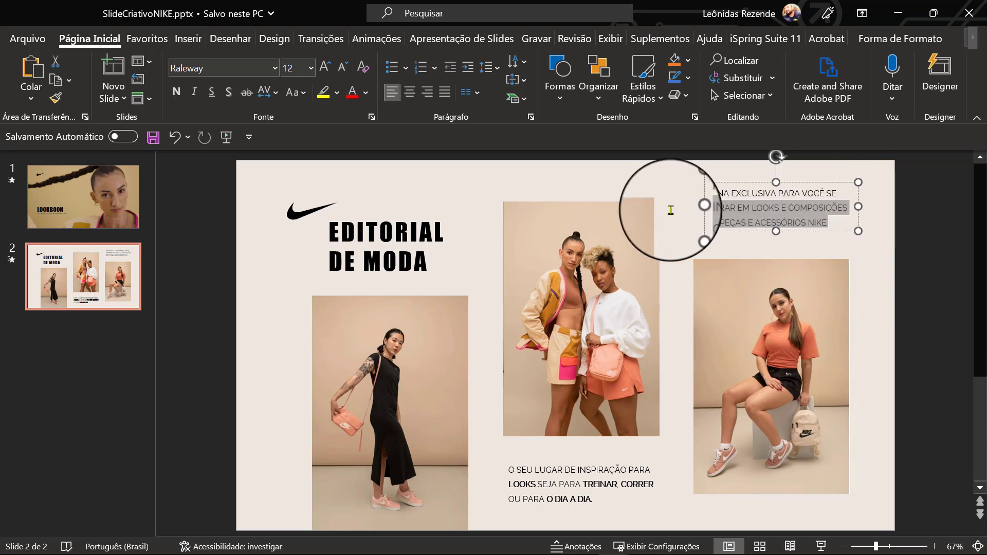
pyautogui.click(177, 93)
pyautogui.click(652, 192)
# - Draw a rectangle about 8,04 cm wide and 5,82 cm high over the lower part of the left photo and remove its outline
pyautogui.click(190, 39)
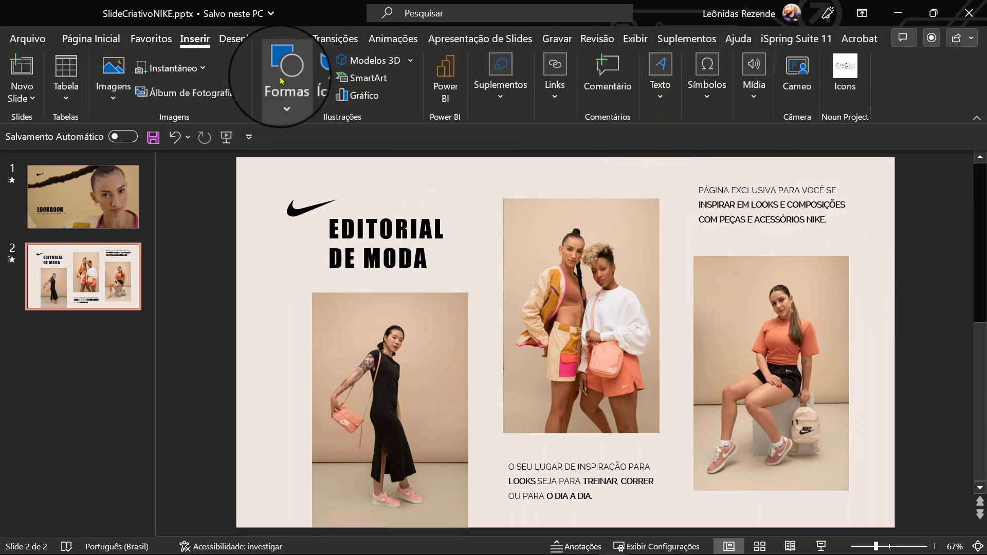
pyautogui.click(284, 77)
pyautogui.click(323, 142)
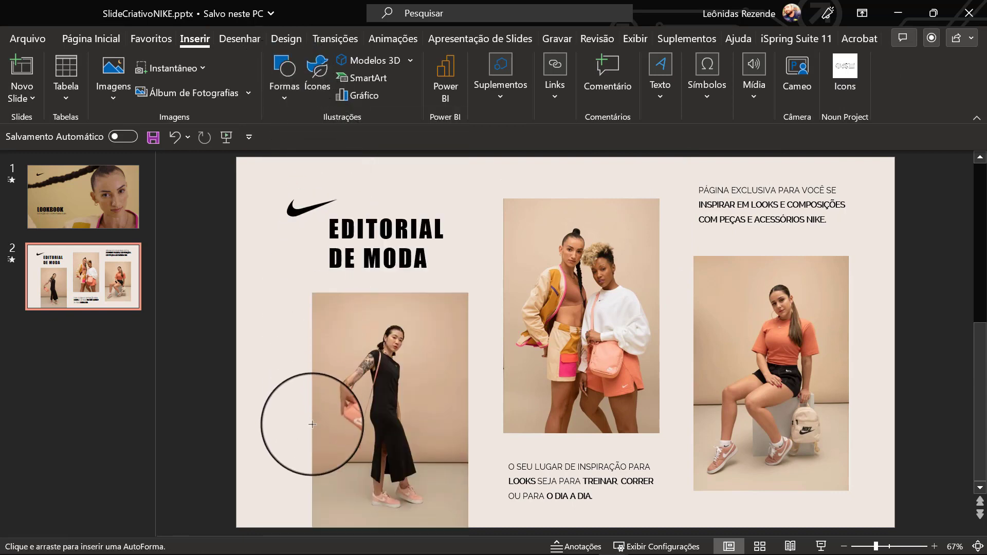
pyautogui.moveTo(312, 434); pyautogui.dragTo(469, 527)
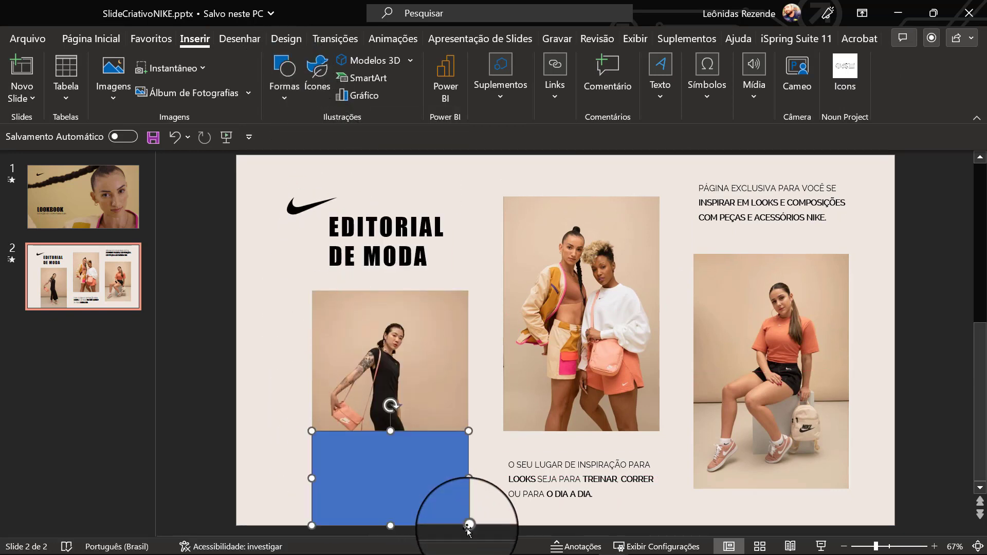
pyautogui.moveTo(390, 433); pyautogui.dragTo(390, 402)
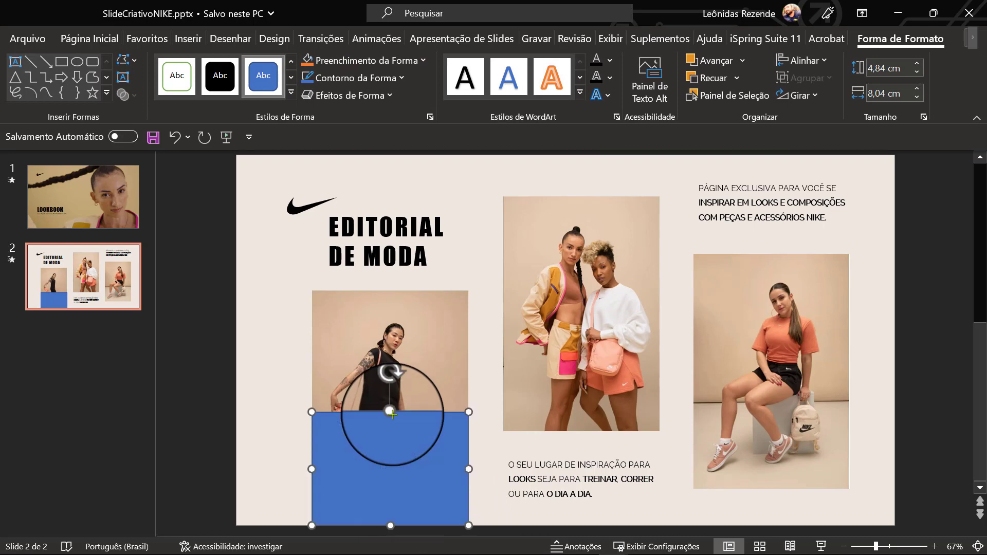
pyautogui.click(355, 78)
pyautogui.click(349, 291)
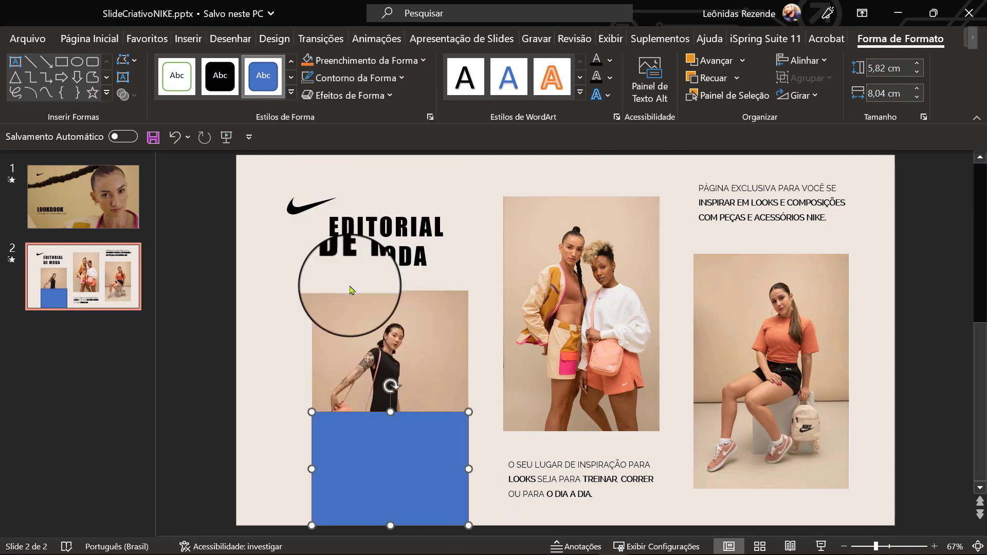
# - Fill the rectangle with a brown skin tone sampled from the centre photo and set its transparency to 41%
pyautogui.click(357, 61)
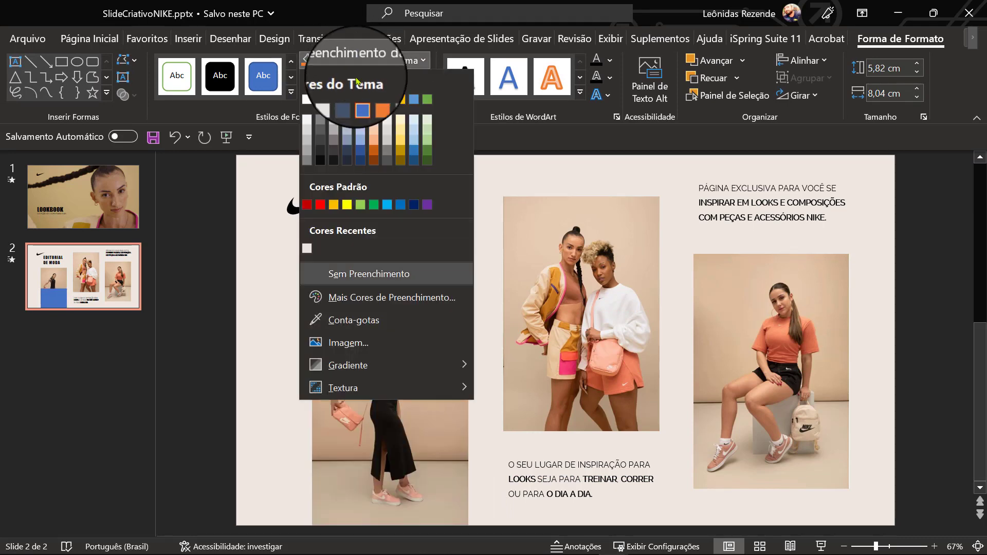
pyautogui.click(350, 320)
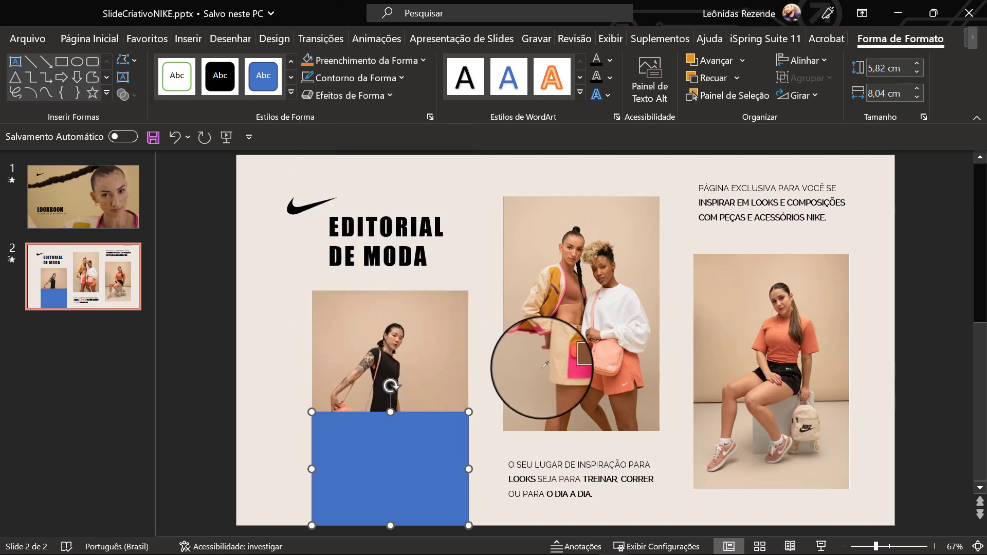
pyautogui.click(554, 384)
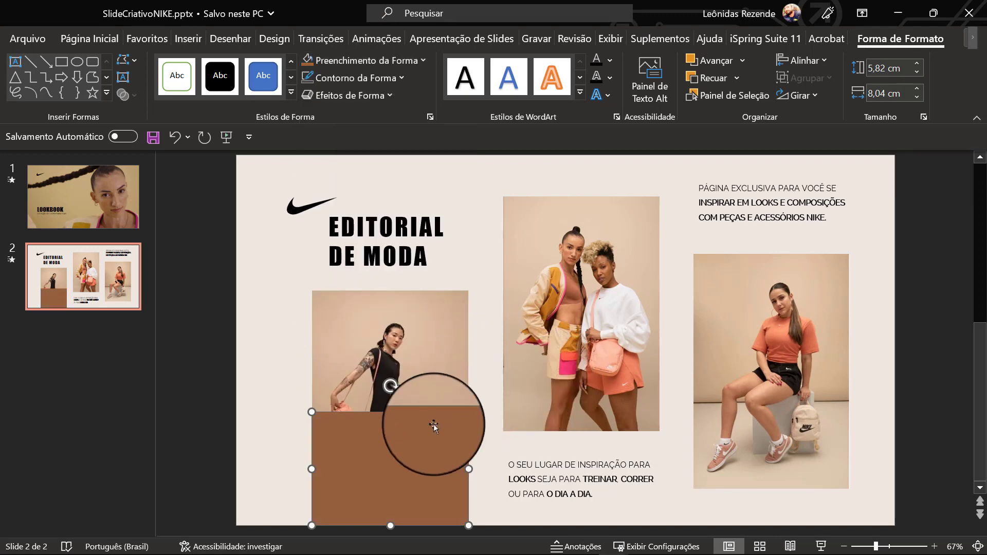
pyautogui.rightClick(406, 433)
pyautogui.click(432, 523)
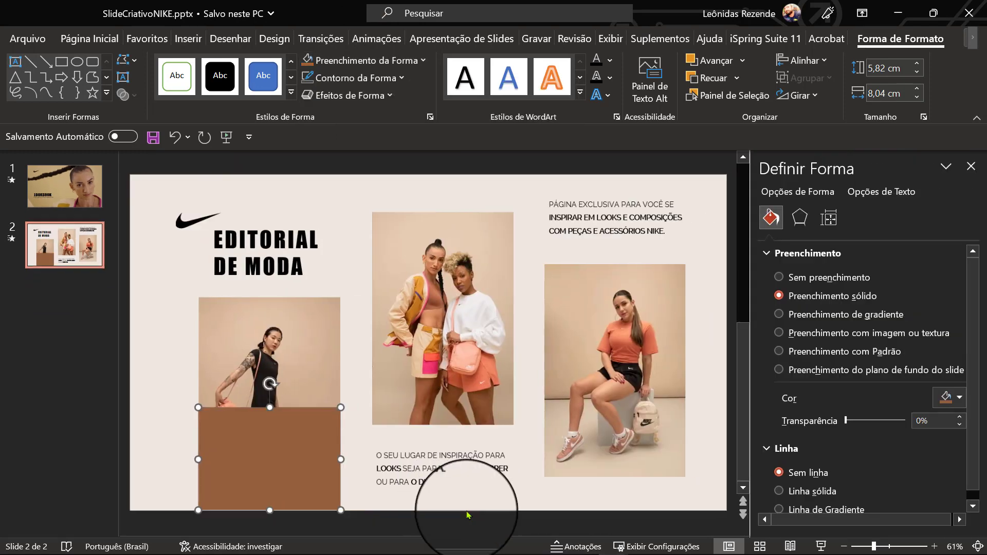
pyautogui.moveTo(846, 421); pyautogui.dragTo(855, 422)
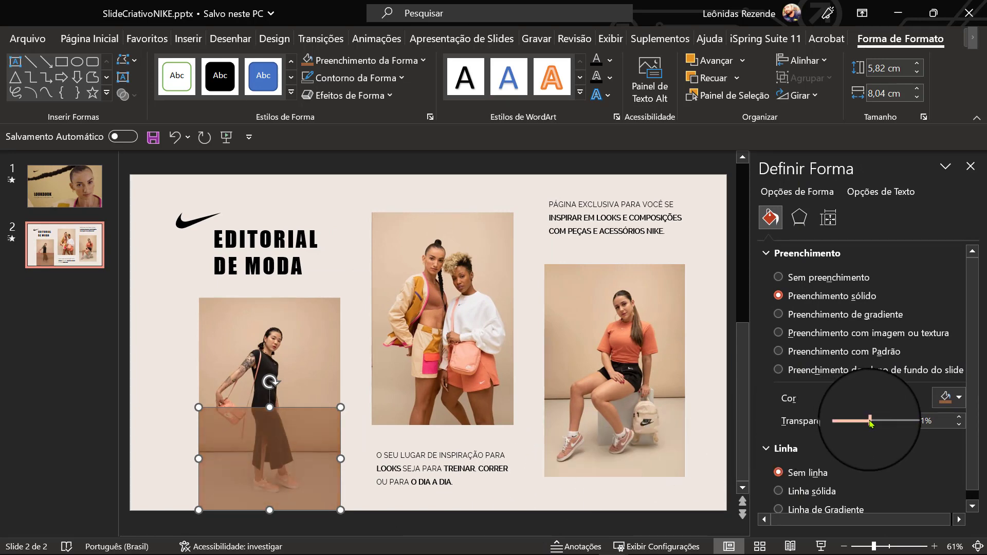
pyautogui.click(613, 399)
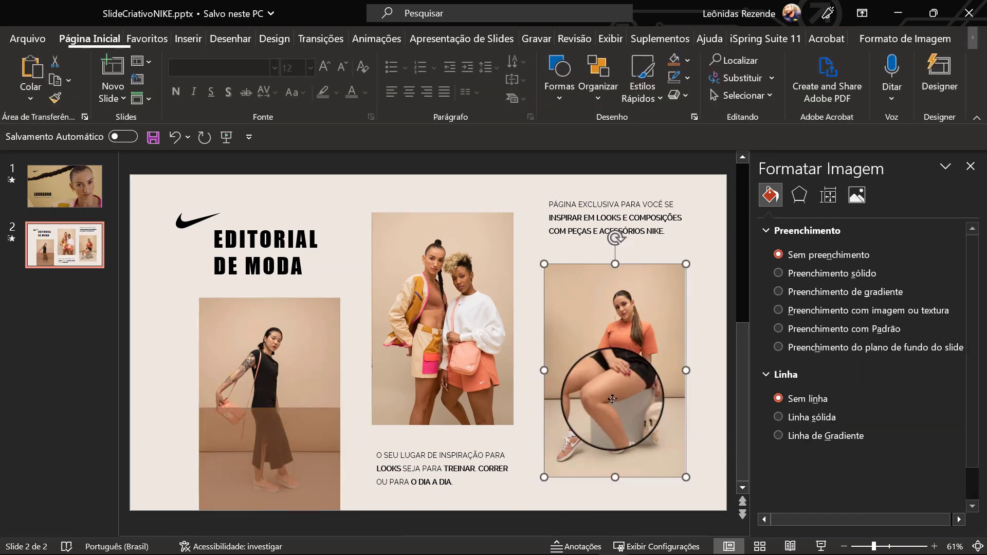
pyautogui.click(966, 167)
# - Duplicate the EDITORIAL DE MODA title and place the copy on the rectangle over the left photo
pyautogui.click(342, 238)
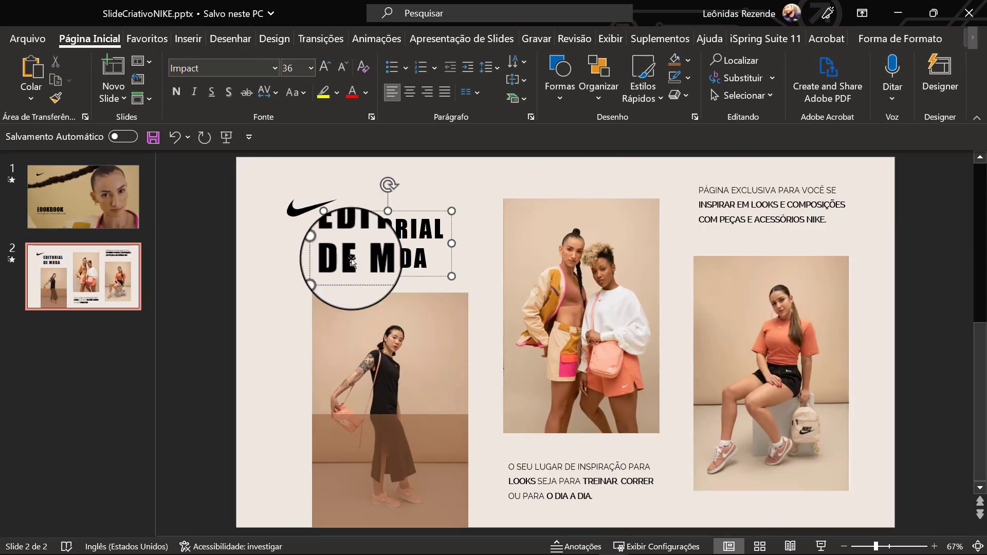
pyautogui.click(429, 427)
pyautogui.click(416, 211)
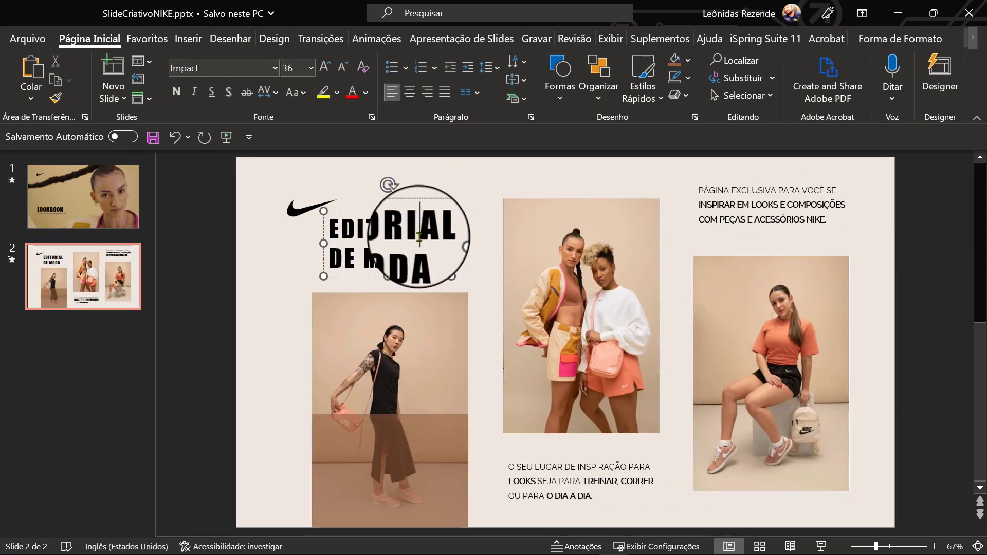
pyautogui.moveTo(415, 210); pyautogui.dragTo(428, 422)
# - Try a skin tone sampled from the right photo as the rectangle's fill, and replace it with the tan of that photo's backdrop
pyautogui.click(452, 506)
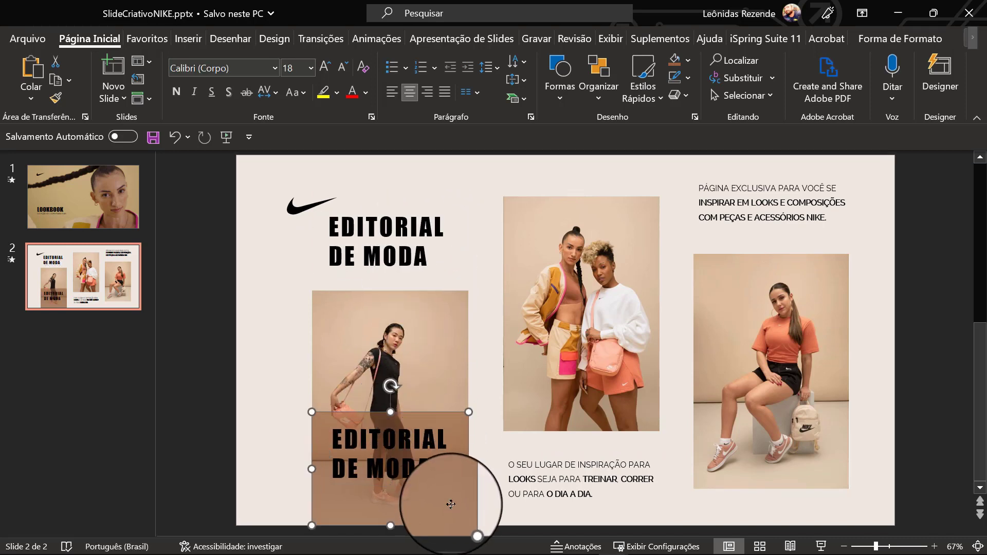
pyautogui.rightClick(452, 508)
pyautogui.click(512, 469)
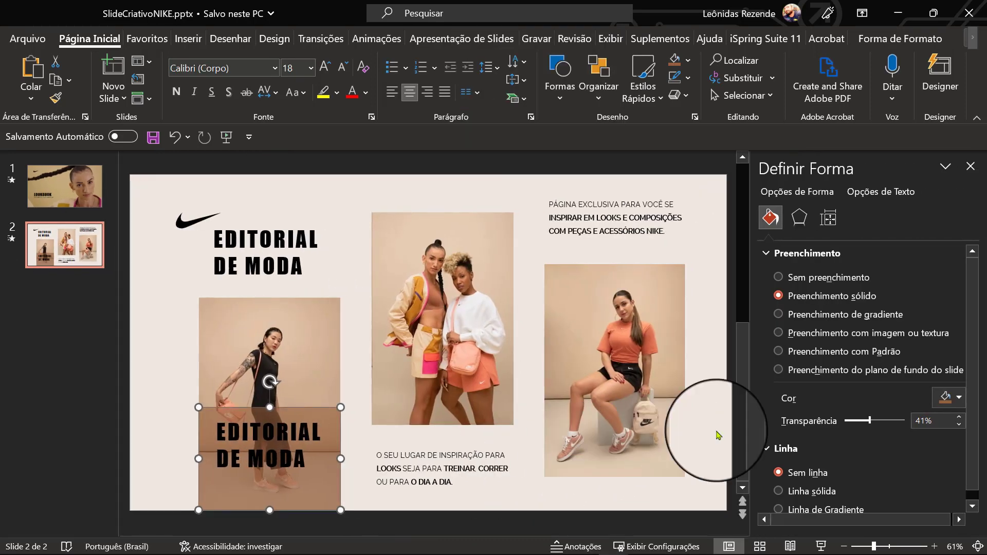
pyautogui.click(949, 397)
pyautogui.click(901, 379)
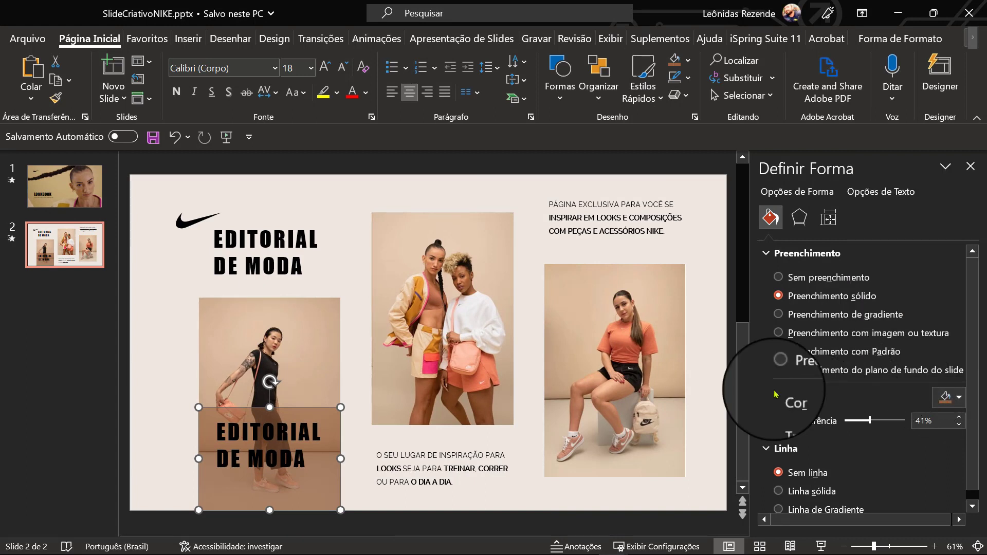
pyautogui.click(617, 406)
pyautogui.click(949, 397)
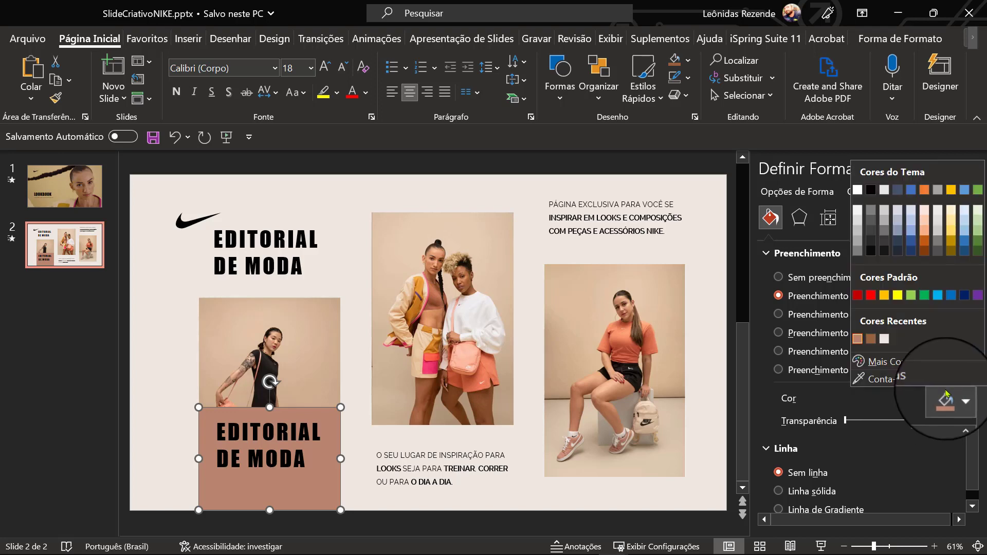
pyautogui.click(894, 378)
pyautogui.click(556, 375)
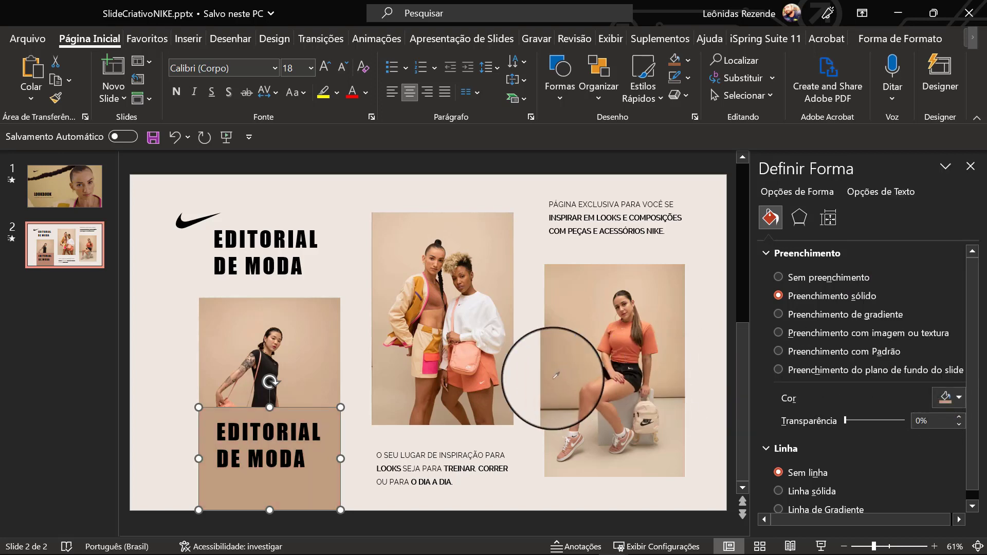